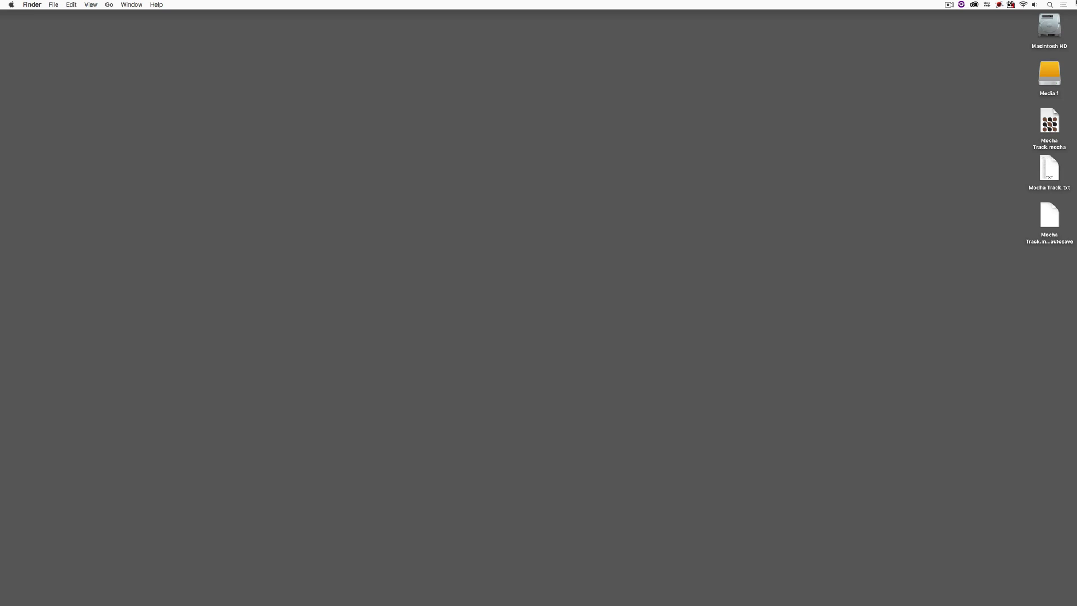
Step: Switch to Chrome, open the Distortion Toolkit product page from the Distortion & Grunge products, review it, and hide the browser
key("super+Tab")
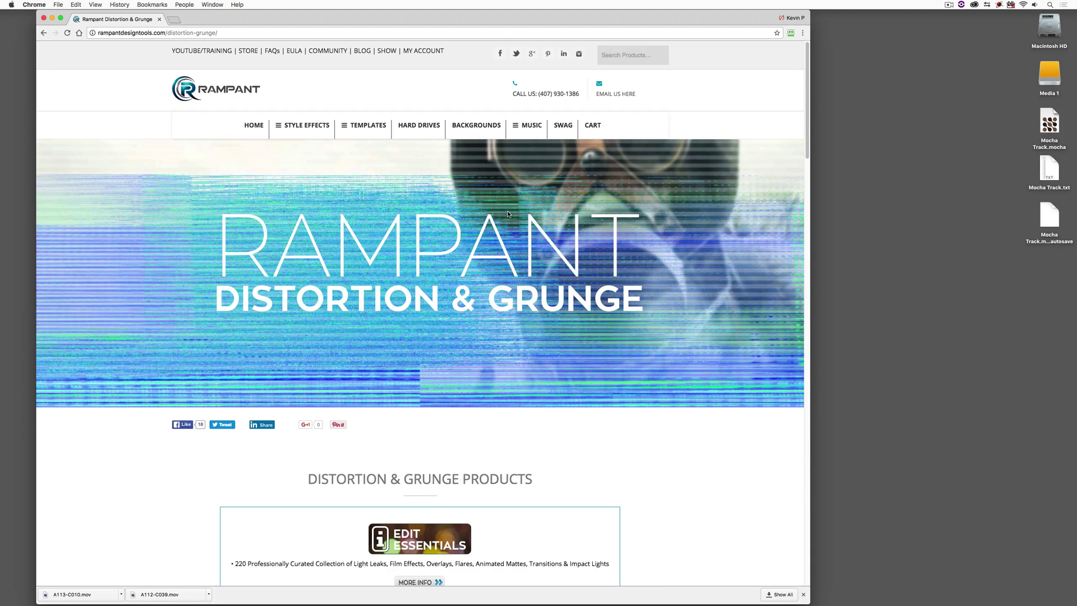
scroll(508, 214, "down", 10)
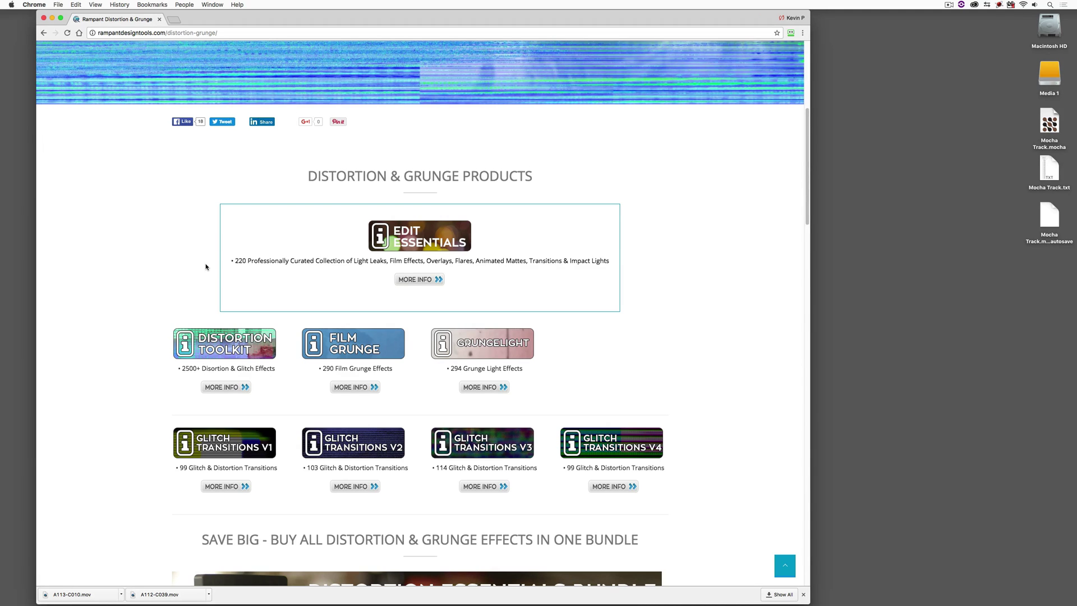
left_click(236, 391)
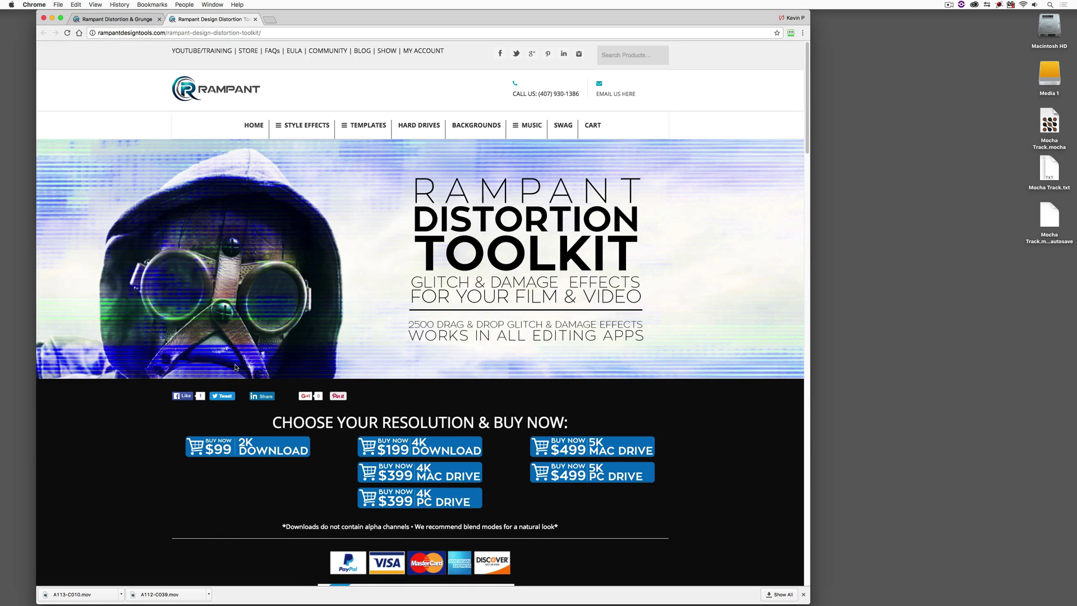
scroll(236, 368, "down", 5)
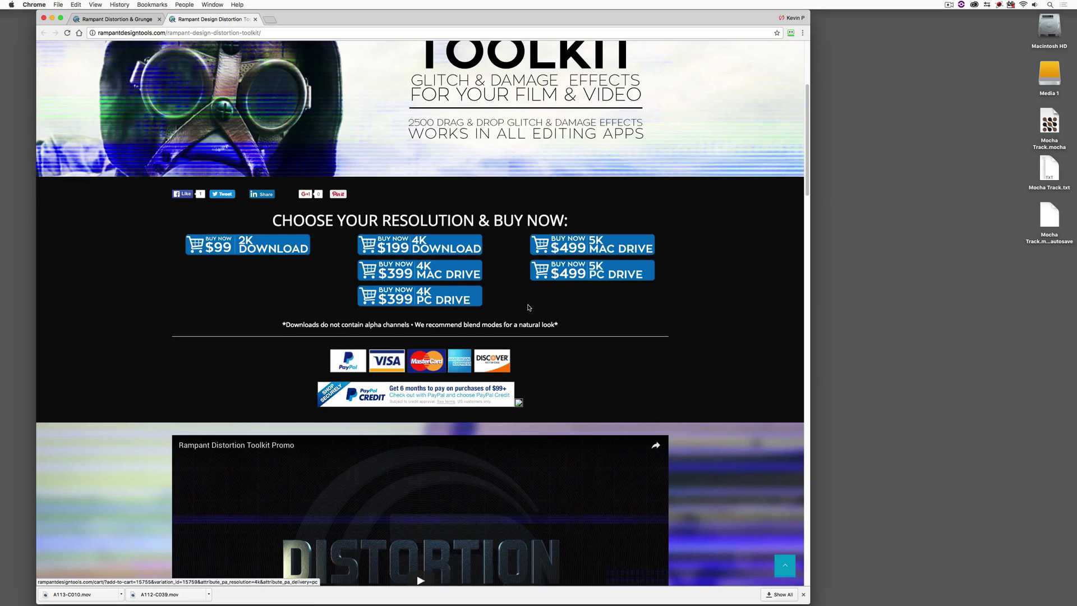
scroll(528, 307, "down", 20)
scroll(529, 307, "down", 4)
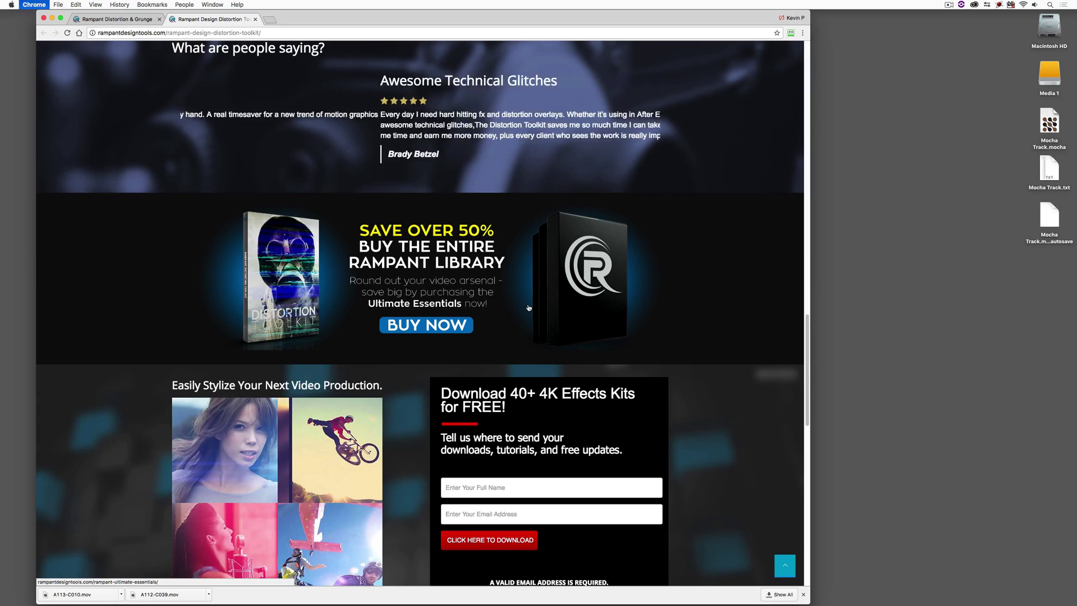
key("super+h")
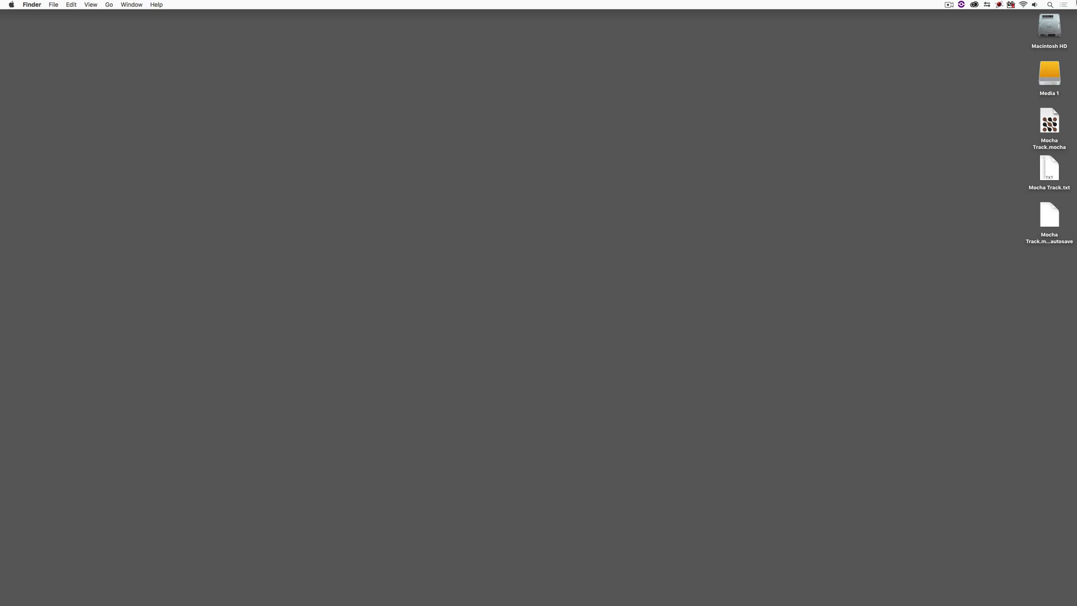
Step: Switch to mocha Pro and scrub the tracked Mask for TV shot to frame 15
key("super+Tab")
key("super+Tab")
key("super+Tab")
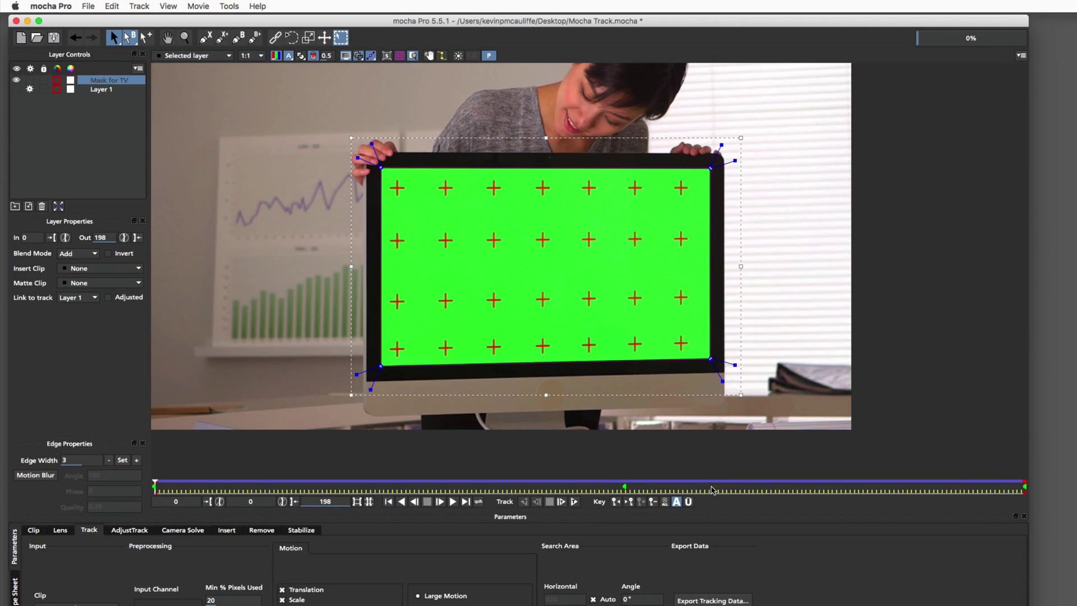
left_click_drag(711, 490, 221, 486)
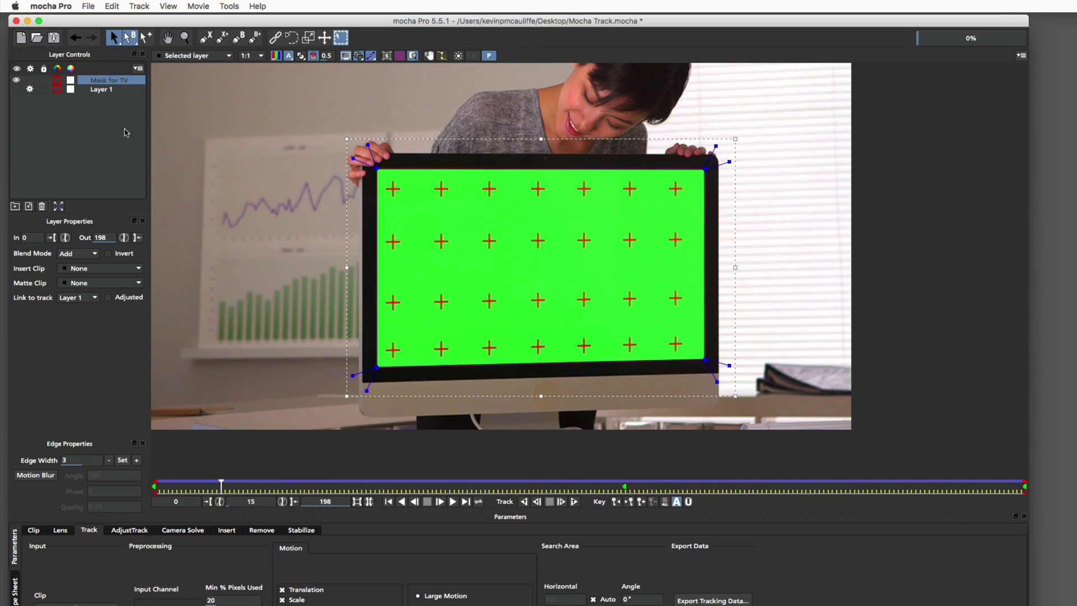
Step: Show Layer 1's spline while scrubbing back to frame 0, and hide the layer again
left_click(107, 91)
left_click(16, 88)
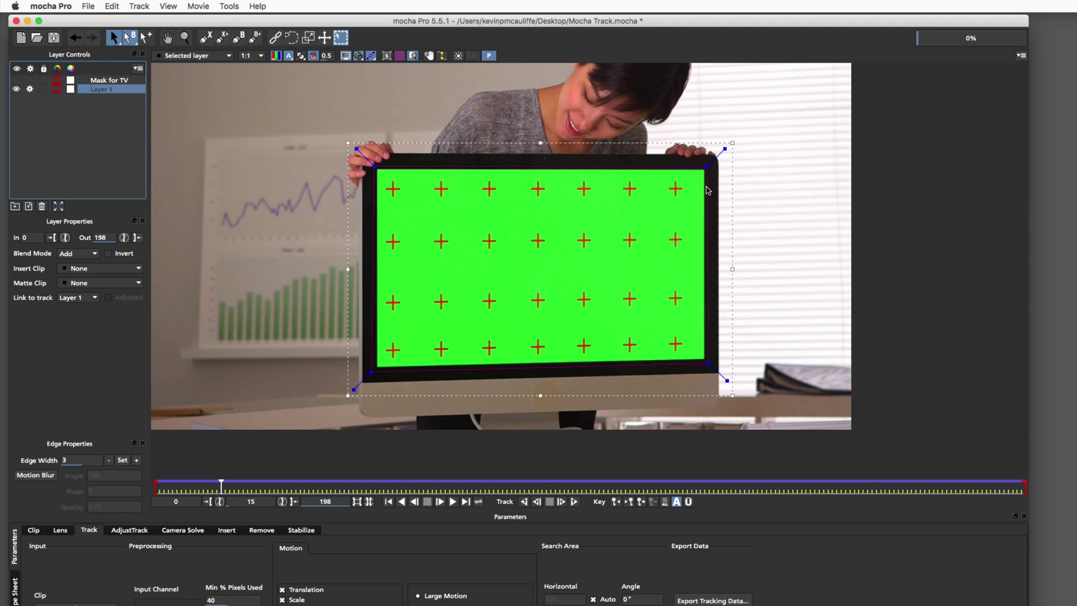
left_click_drag(221, 486, 151, 467)
left_click(16, 88)
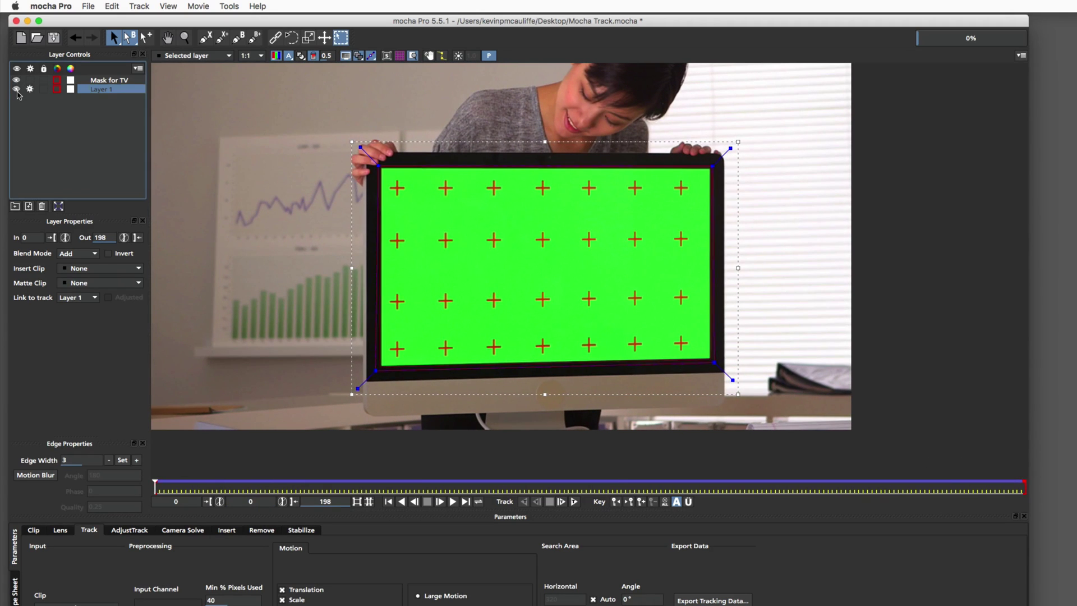
Step: Examine the edges and corners of the green computer screen up close around all its sides
scroll(383, 202, "up", 5)
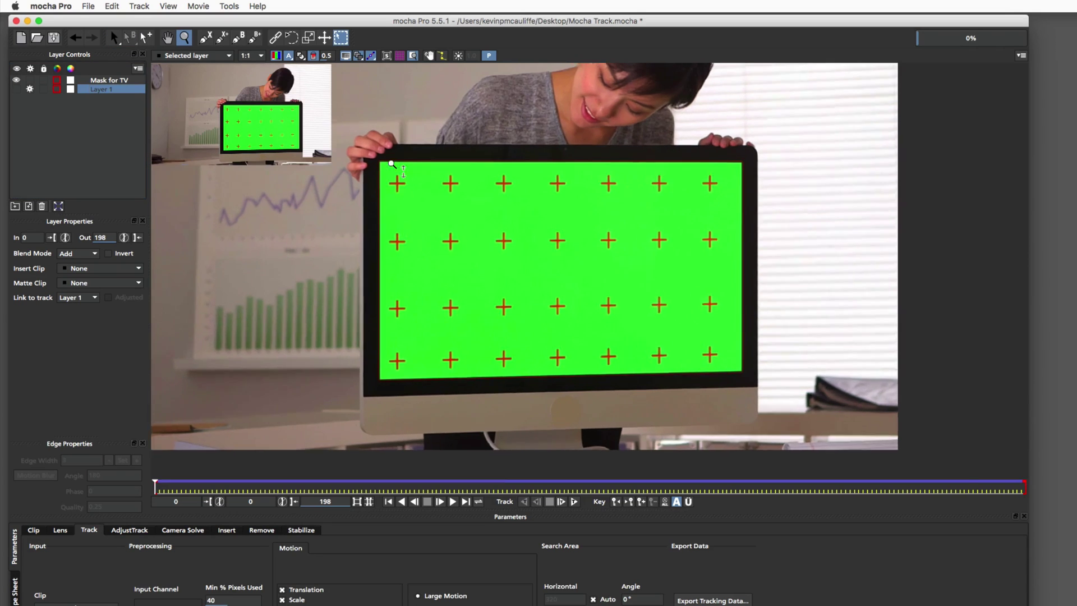
key("x")
left_click_drag(406, 132, 442, 279)
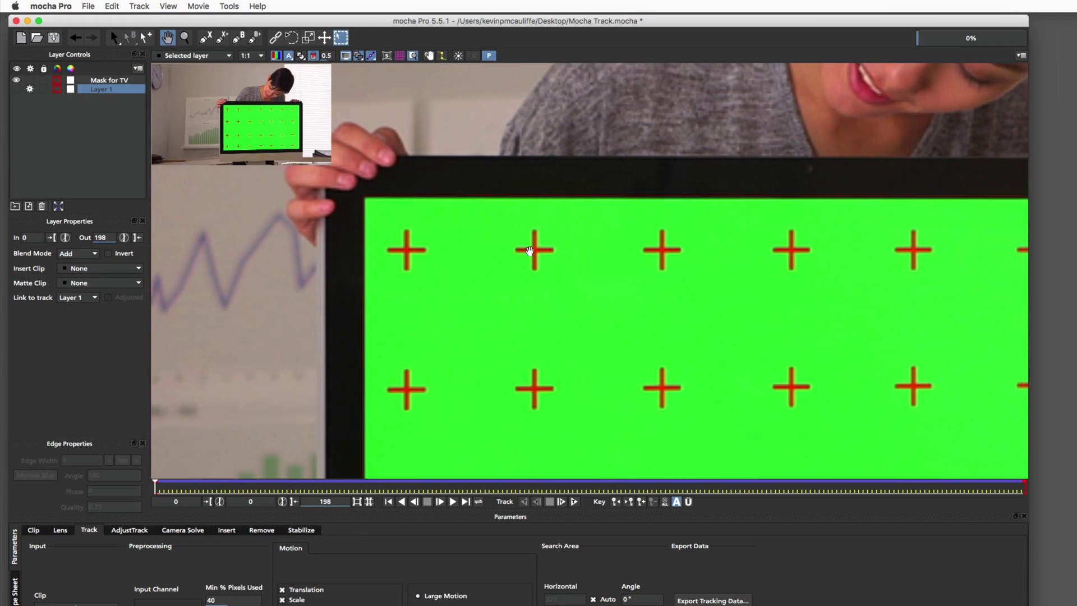
left_click_drag(594, 243, 469, 262)
left_click_drag(676, 252, 682, 51)
left_click_drag(654, 353, 681, 219)
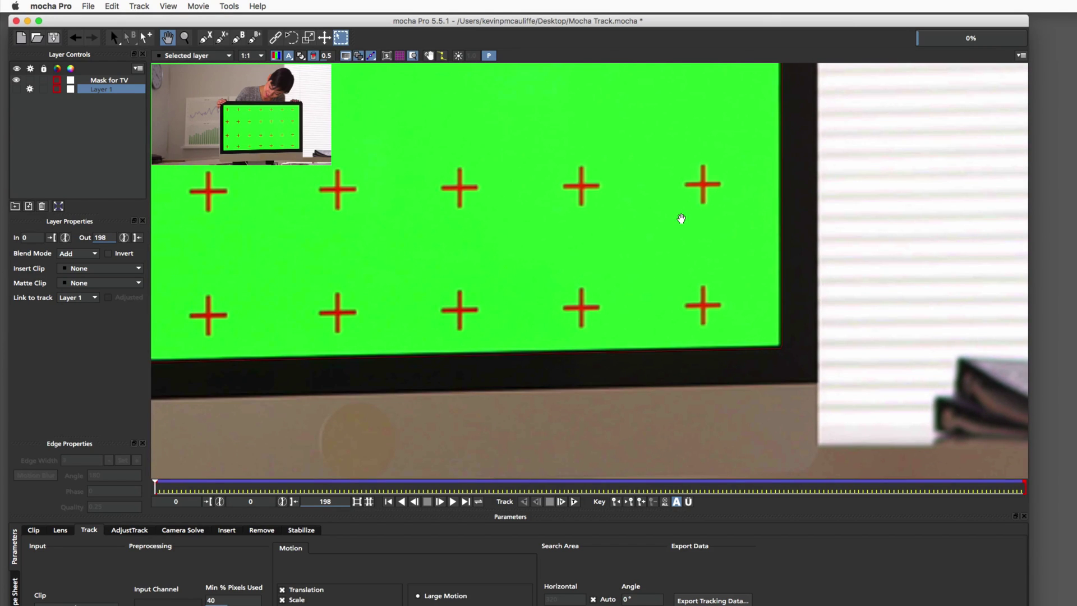
key("s")
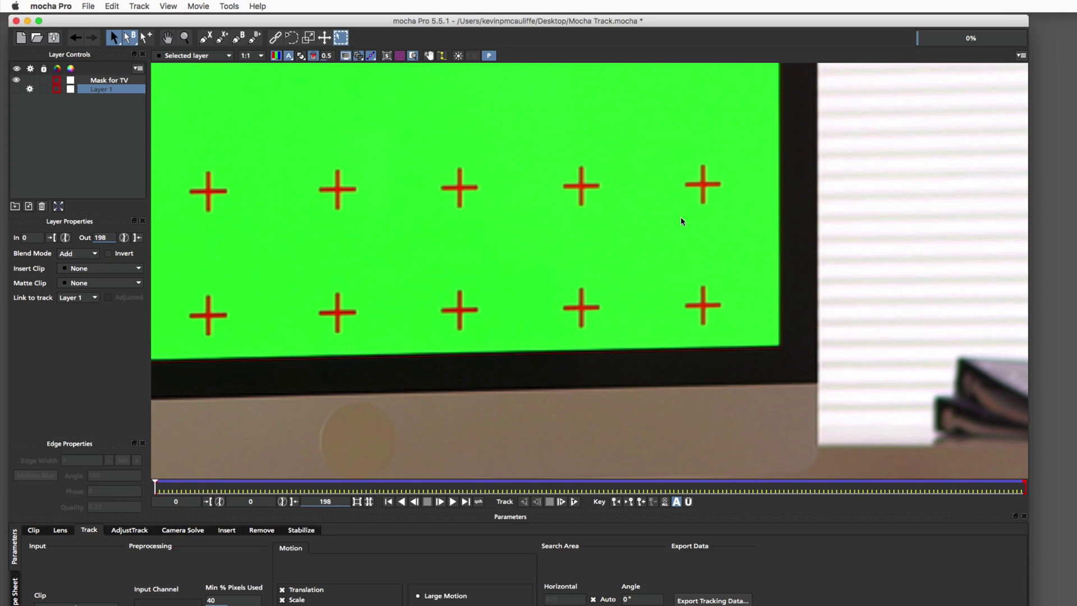
key("x")
left_click_drag(449, 303, 556, 303)
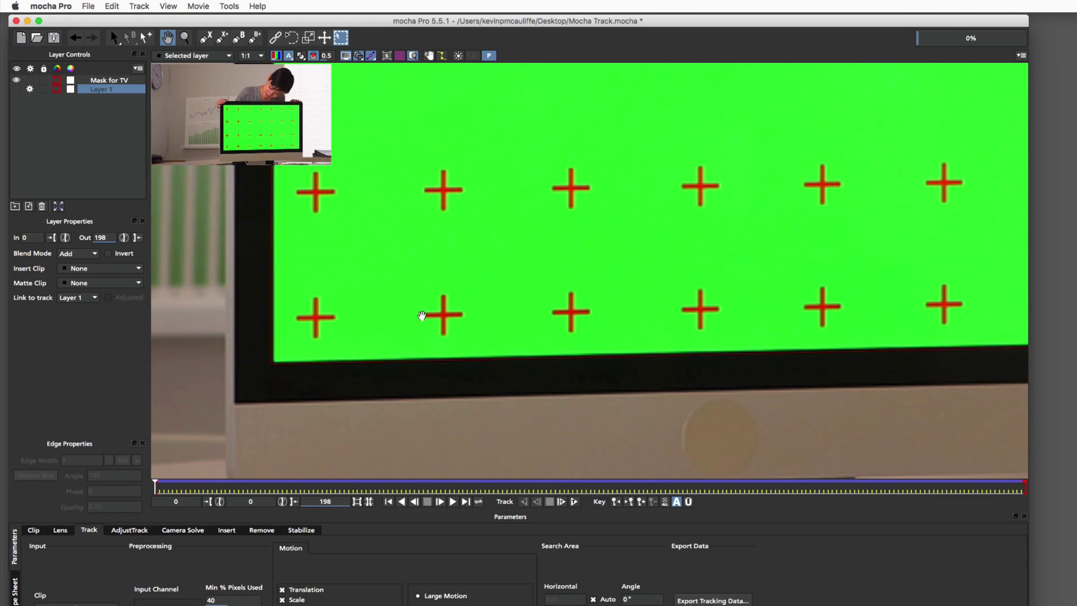
left_click_drag(377, 243, 429, 400)
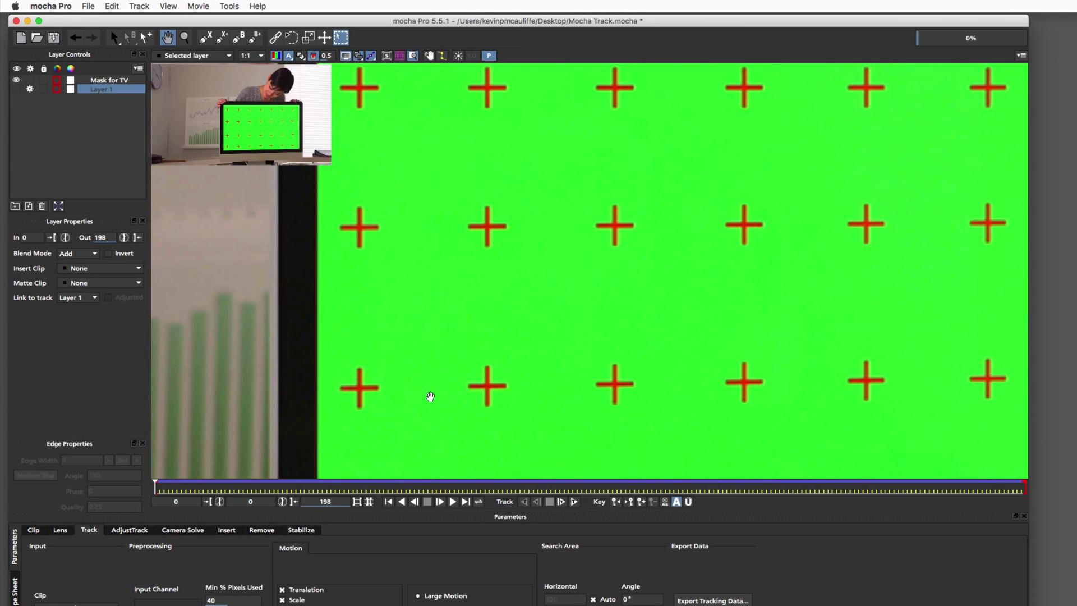
left_click_drag(429, 210, 433, 315)
key("s")
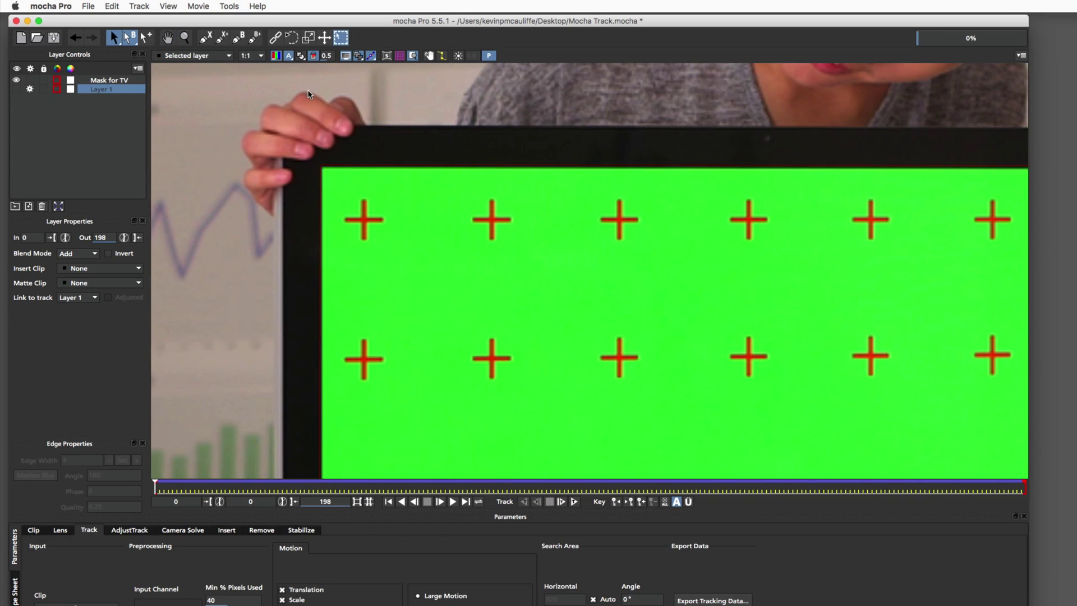
Step: Inspect the Mask for TV layer's matte over the green computer screen and quit mocha Pro
left_click(301, 57)
left_click(95, 82)
key("z")
left_click_drag(474, 224, 512, 336)
key("s")
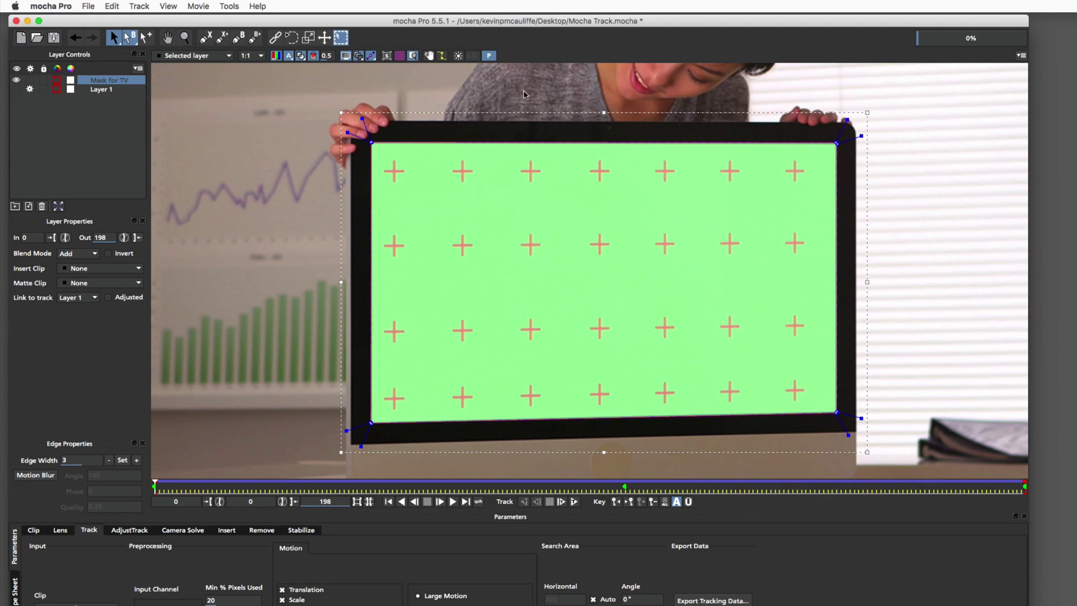
left_click(386, 56)
key("super+q")
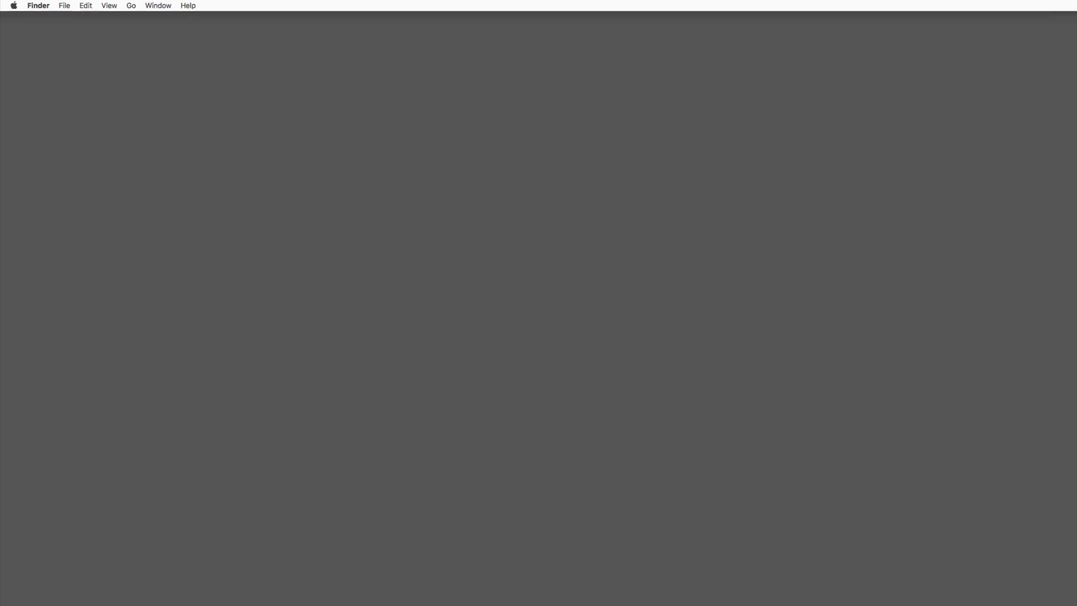
Step: Open the Matte folder within Footage > Artbeats on Media 1, preview Matte for Computer Screen.mov, and minimize the folder window
double_click(1049, 74)
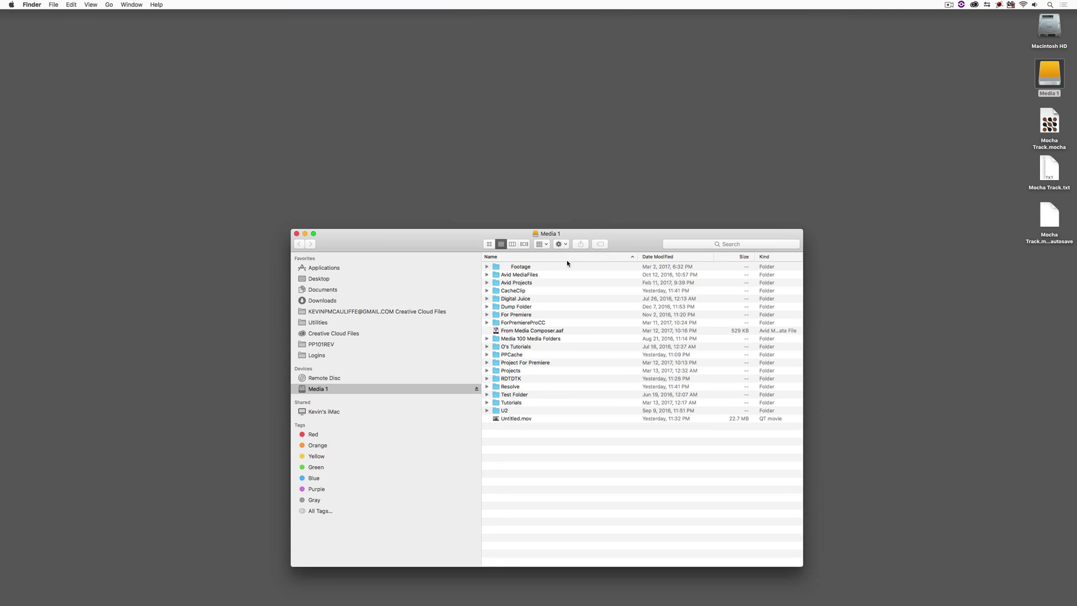
double_click(523, 269)
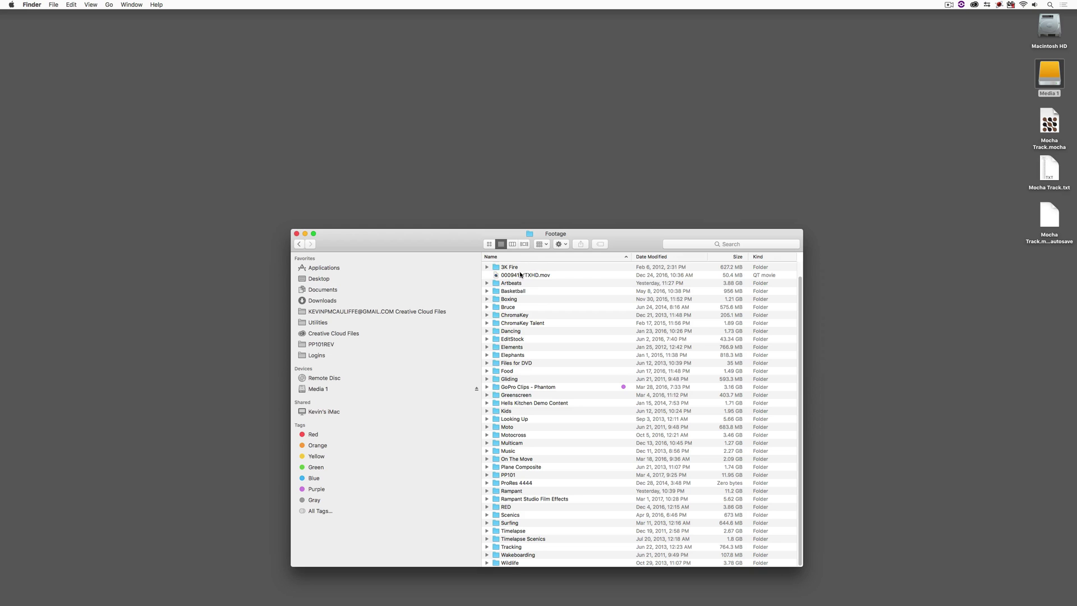
double_click(519, 283)
double_click(526, 276)
left_click(548, 267)
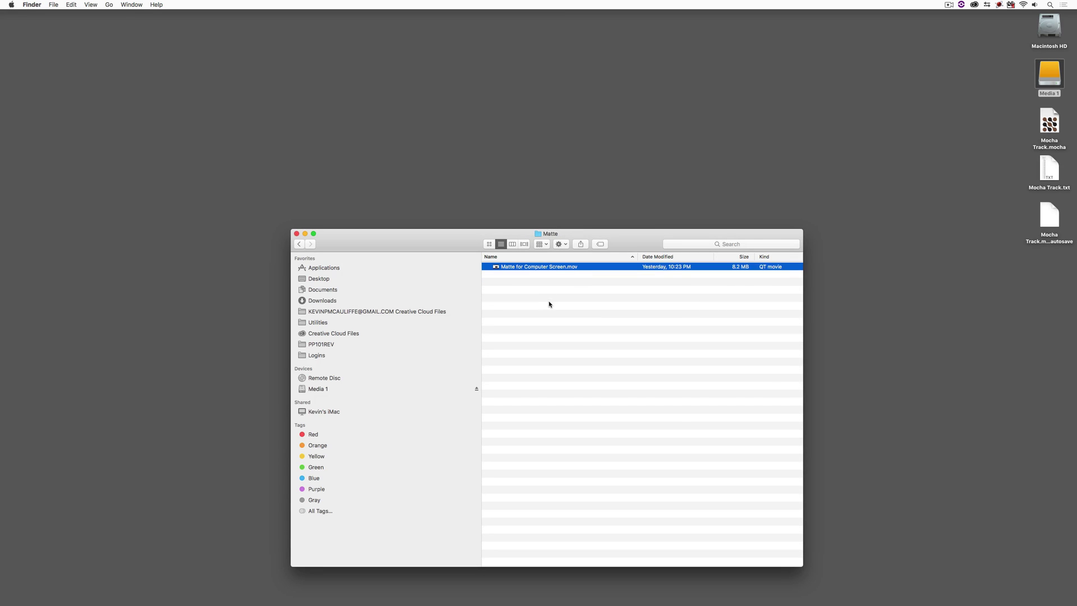
key("space")
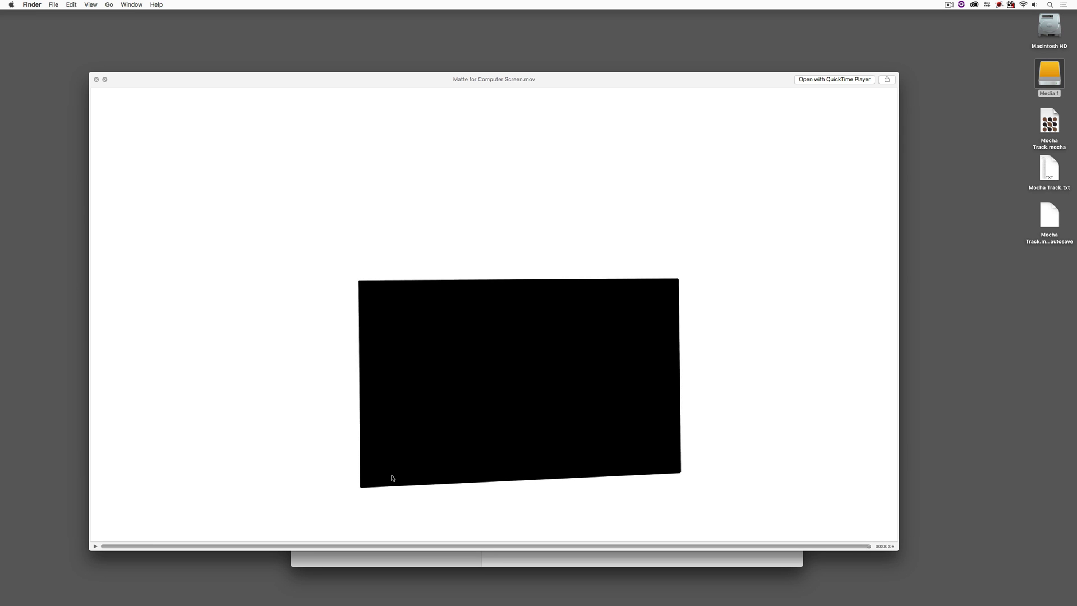
key("space")
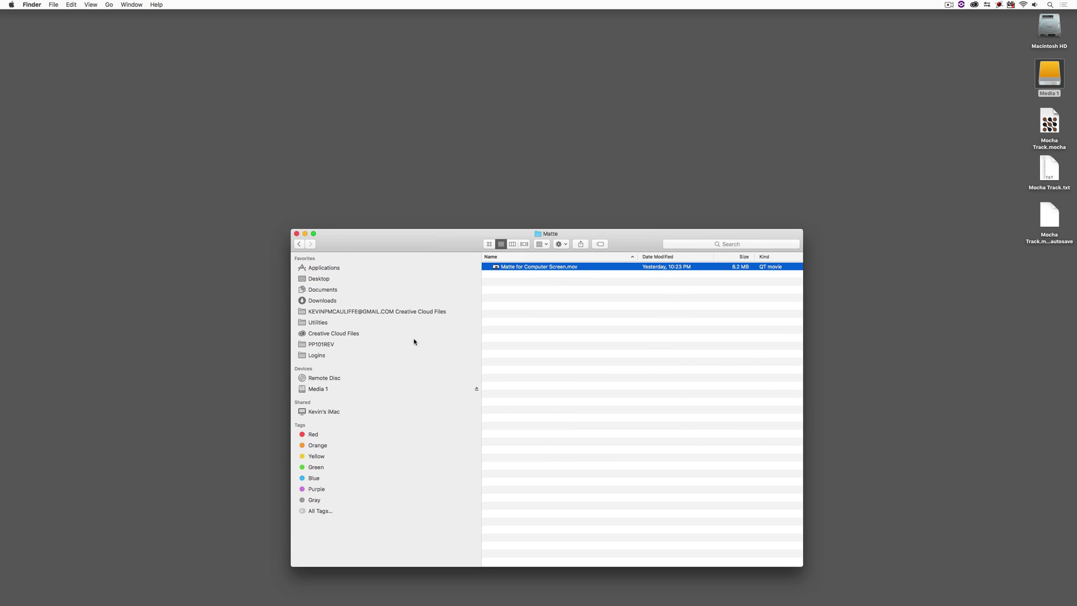
left_click_drag(339, 239, 458, 226)
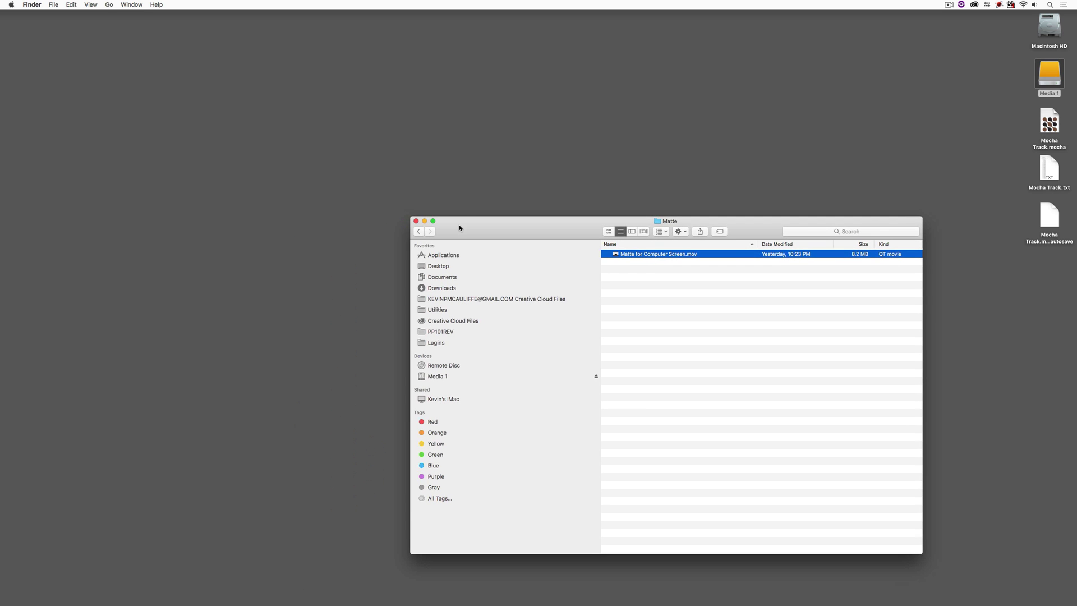
left_click(425, 223)
Step: Open the RDTDTK folder on Media 1 and preview A112-C039_1.mov, A113-C010_1.mov and Matte for Computer Screen_1.mov
double_click(1059, 72)
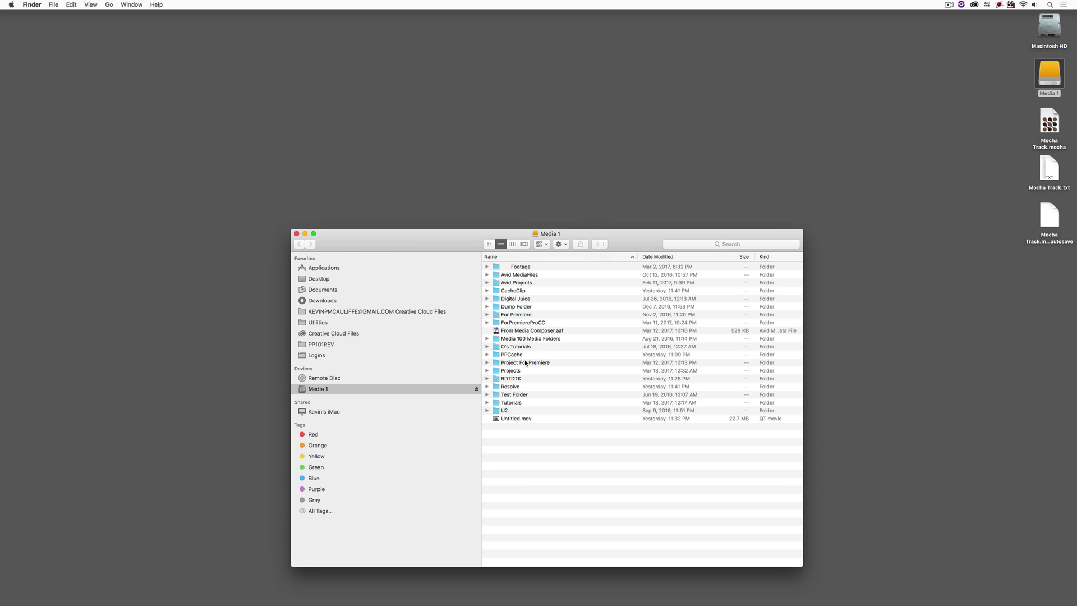
double_click(513, 380)
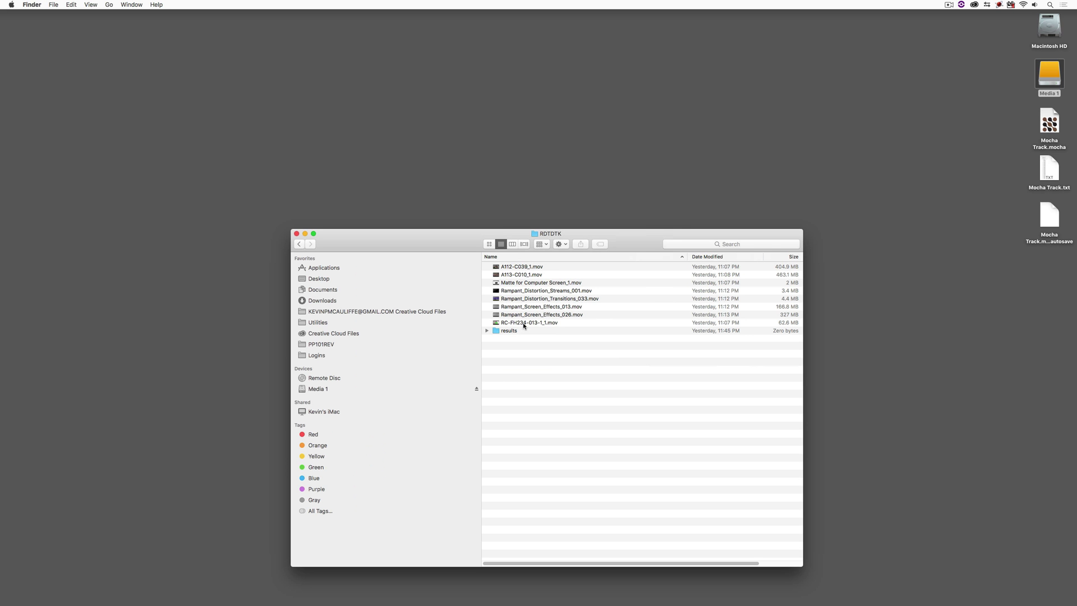
left_click(525, 269)
key("space")
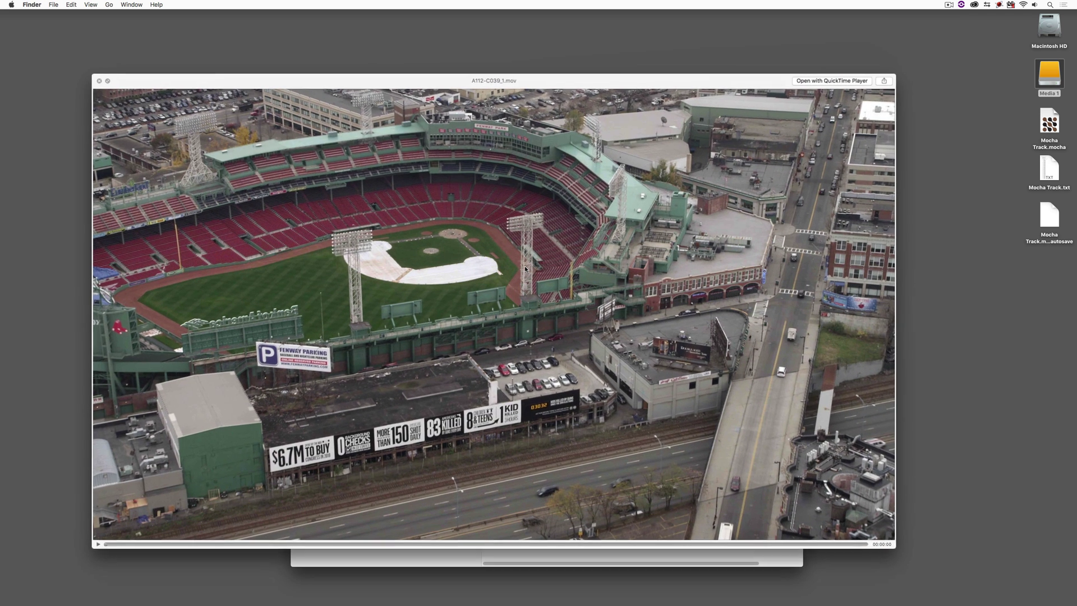
key("Down")
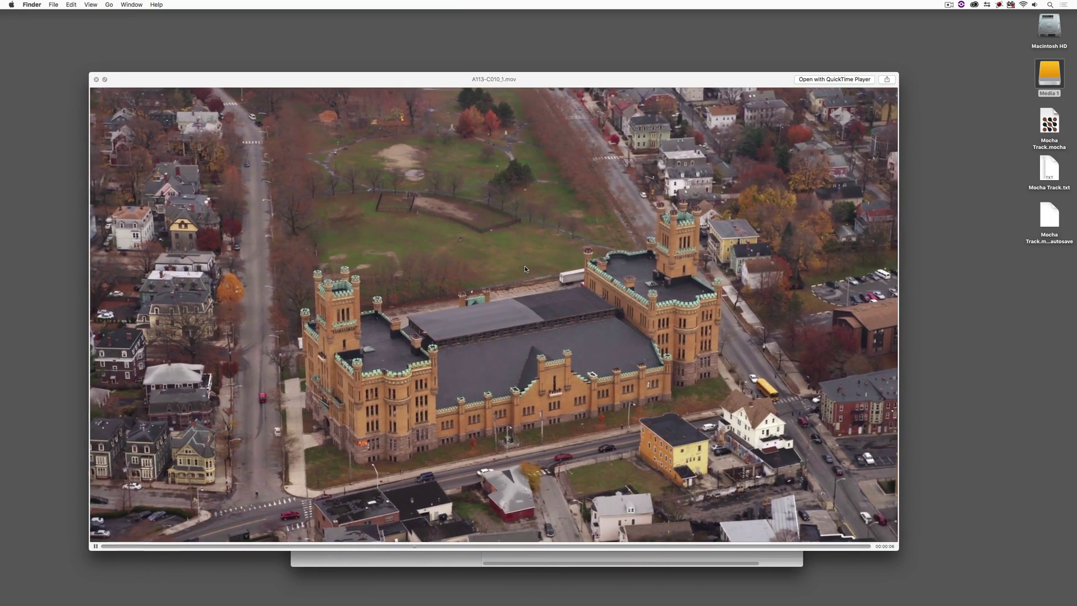
key("Down")
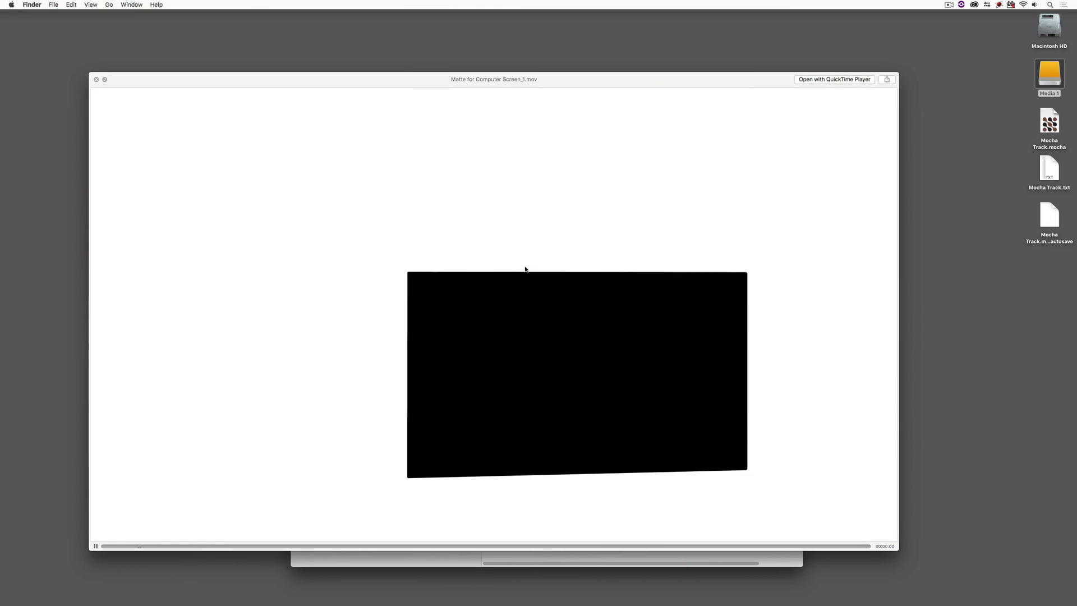
Step: Preview the glitch clips Rampant_Distortion_Streams_001.mov, played from its start, and Rampant_Distortion_Transitions_033.mov
key("Down")
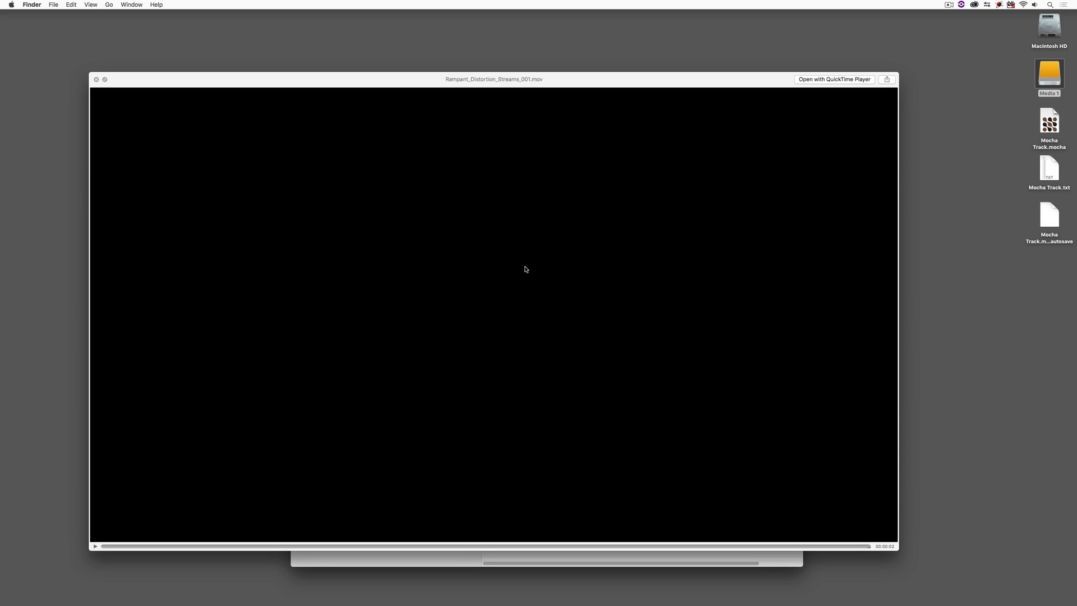
left_click(102, 546)
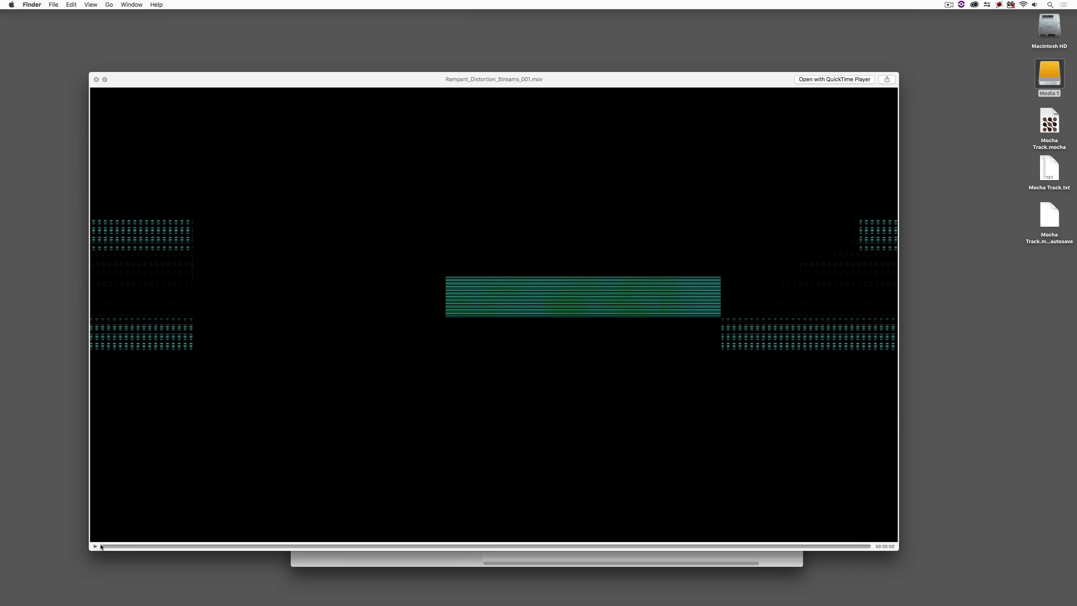
key("space")
key("space")
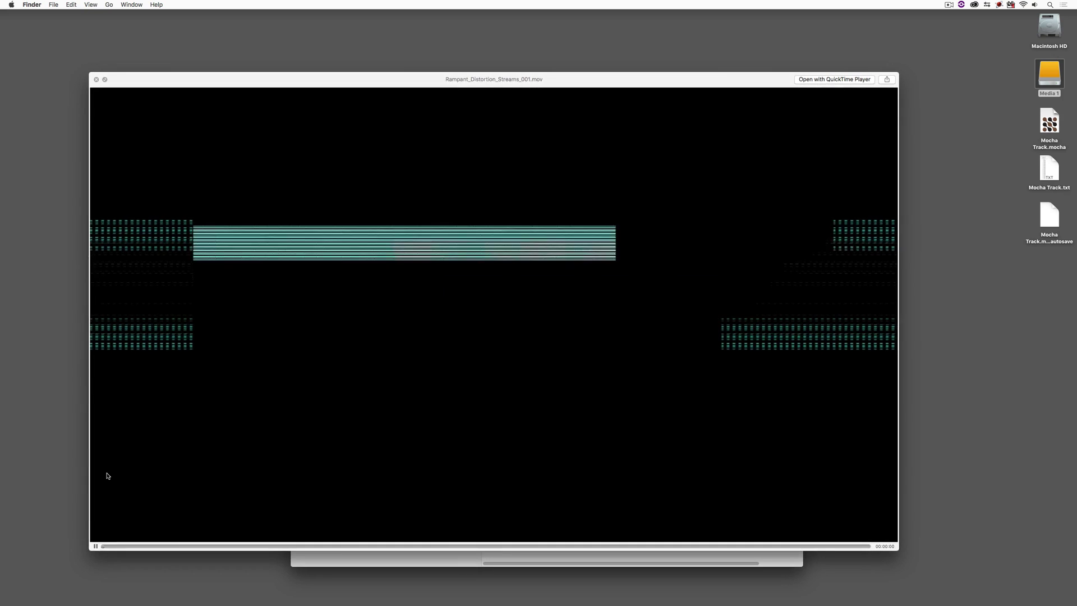
key("space")
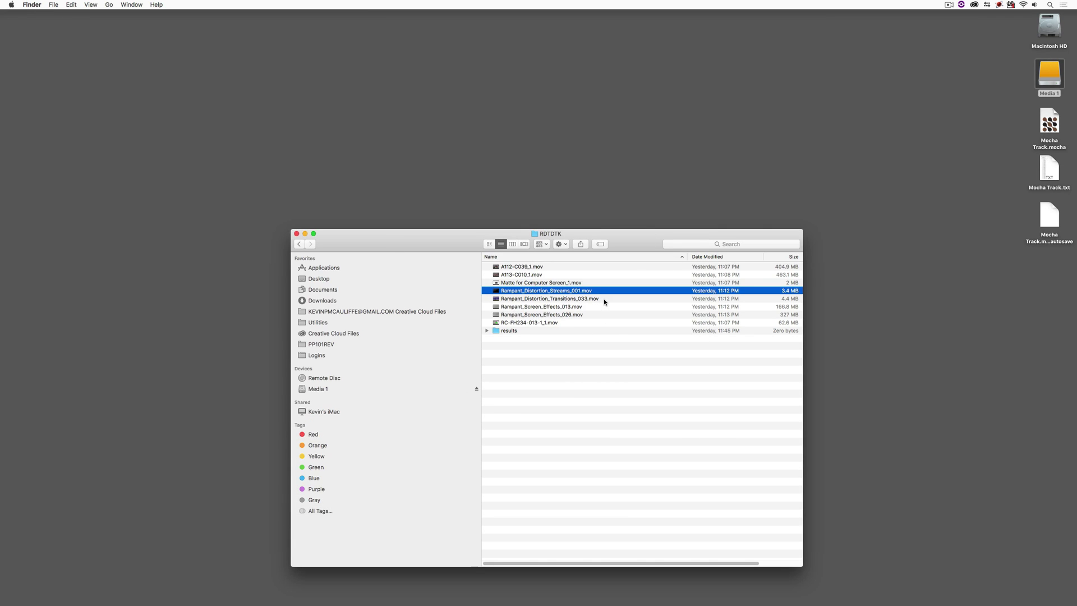
key("Down")
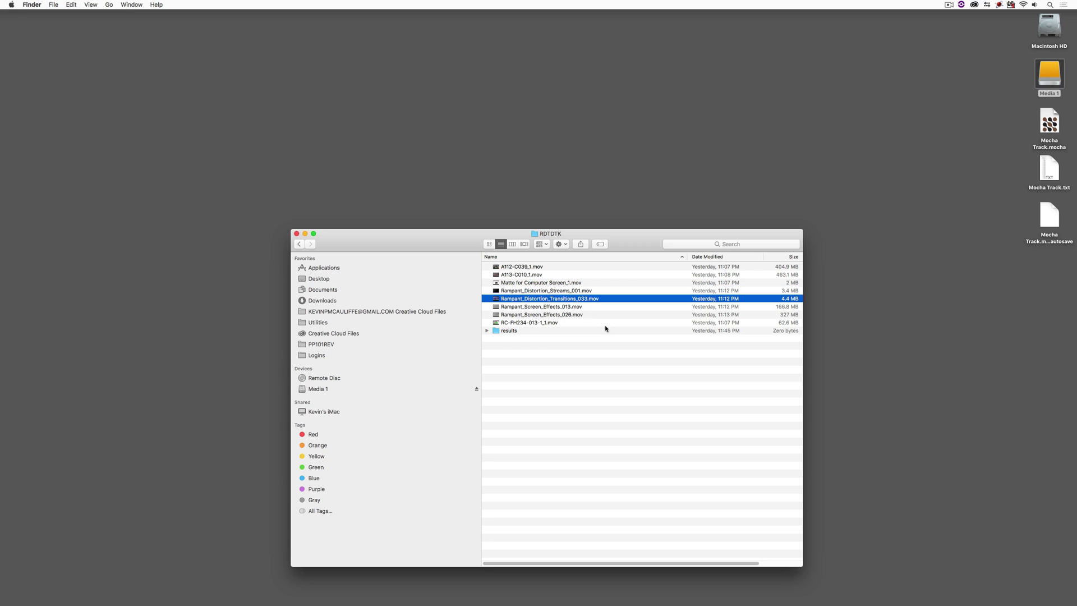
key("space")
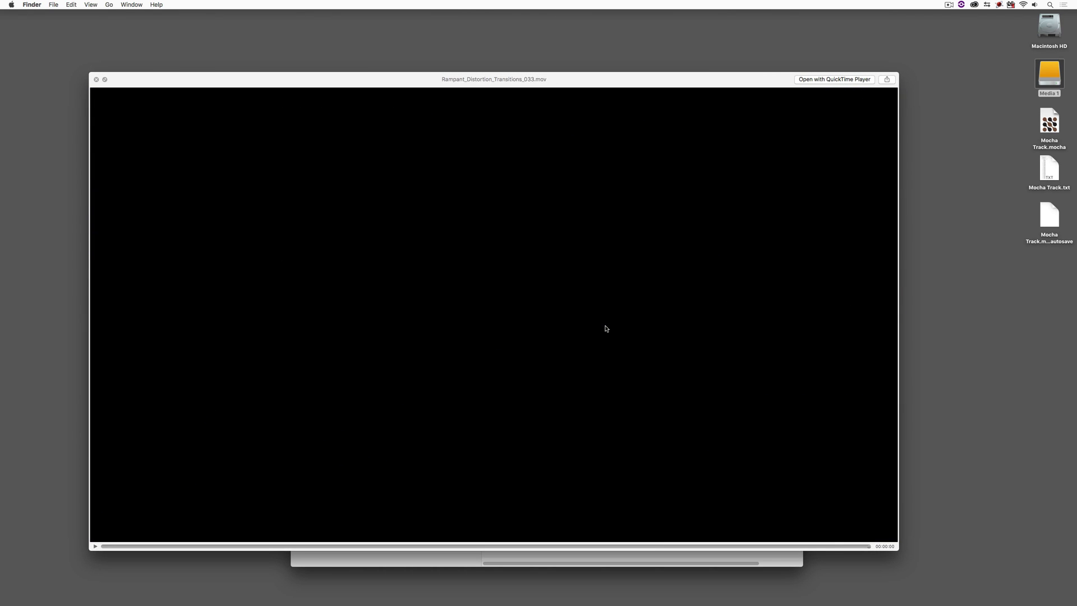
key("space")
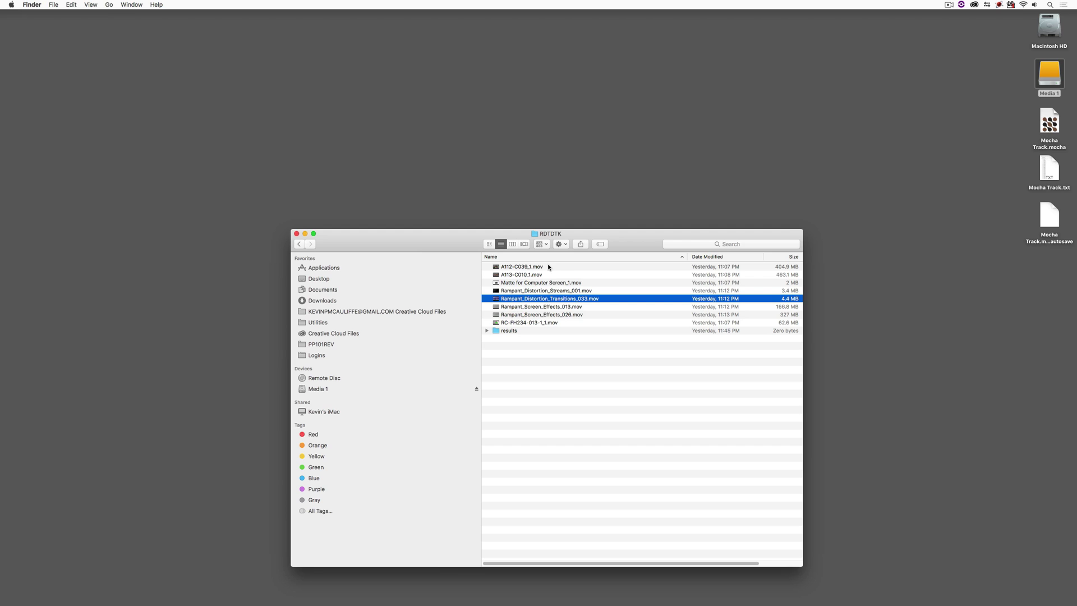
Step: Preview Rampant_Screen_Effects_013.mov, Rampant_Screen_Effects_026.mov and the green-screen clip RC-FH234-013-1_1.mov
left_click(550, 308)
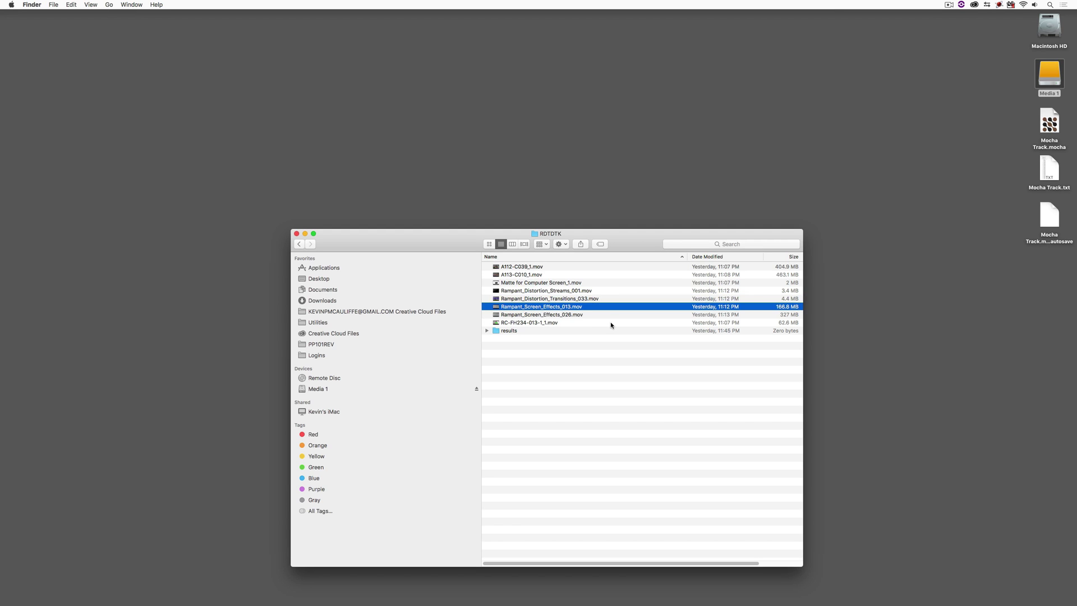
key("space")
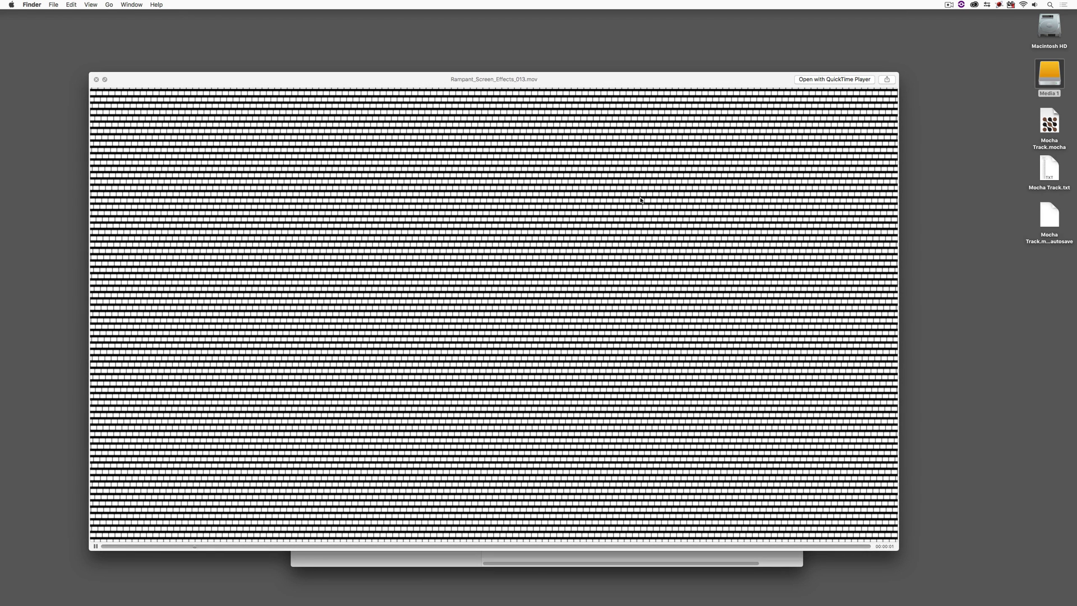
key("space")
left_click(535, 315)
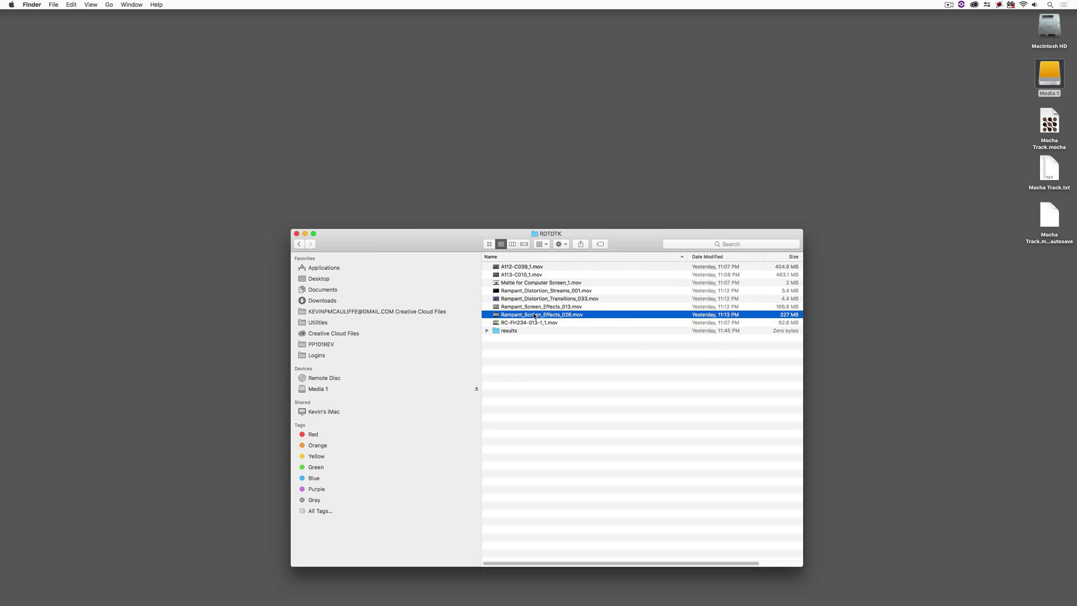
key("space")
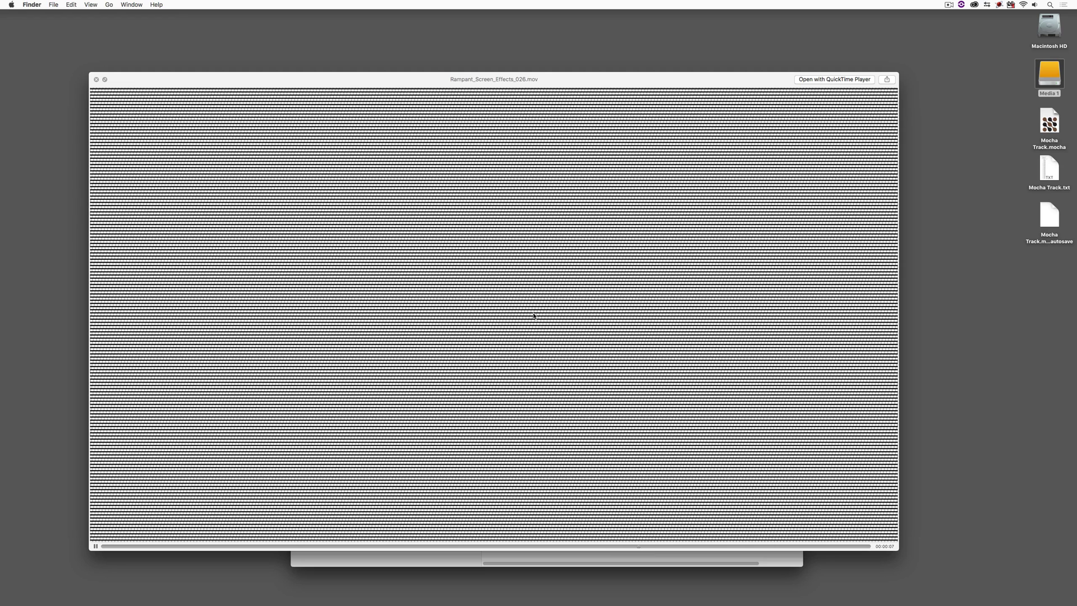
key("space")
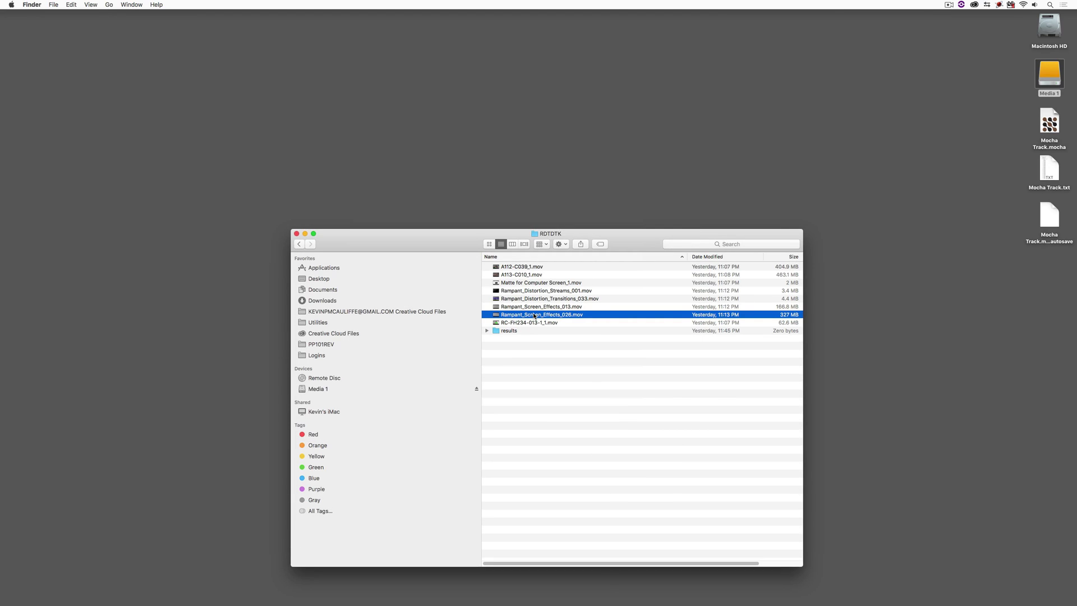
left_click(535, 322)
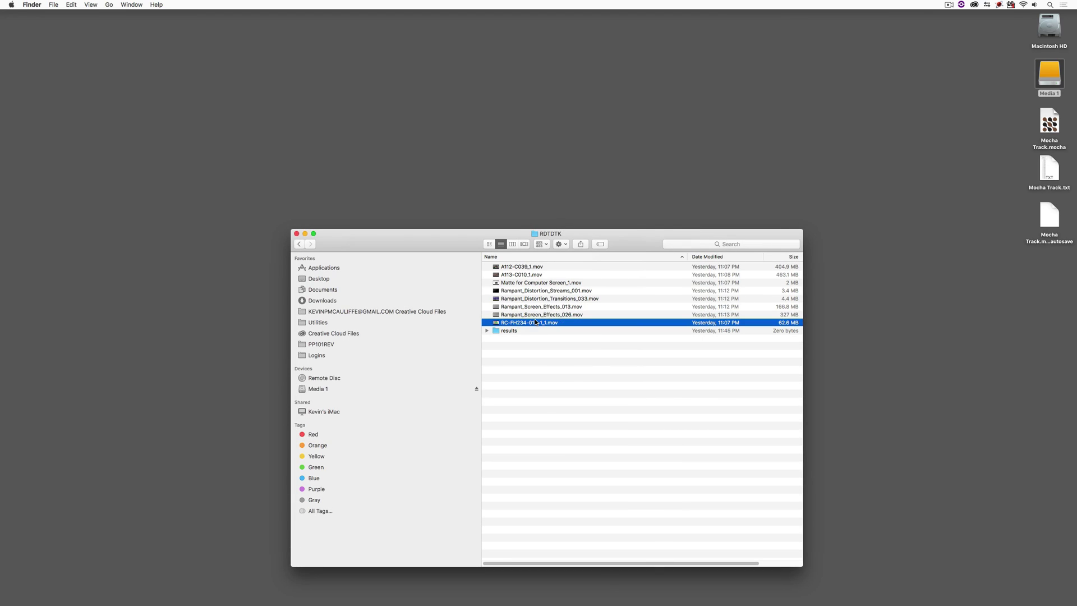
key("space")
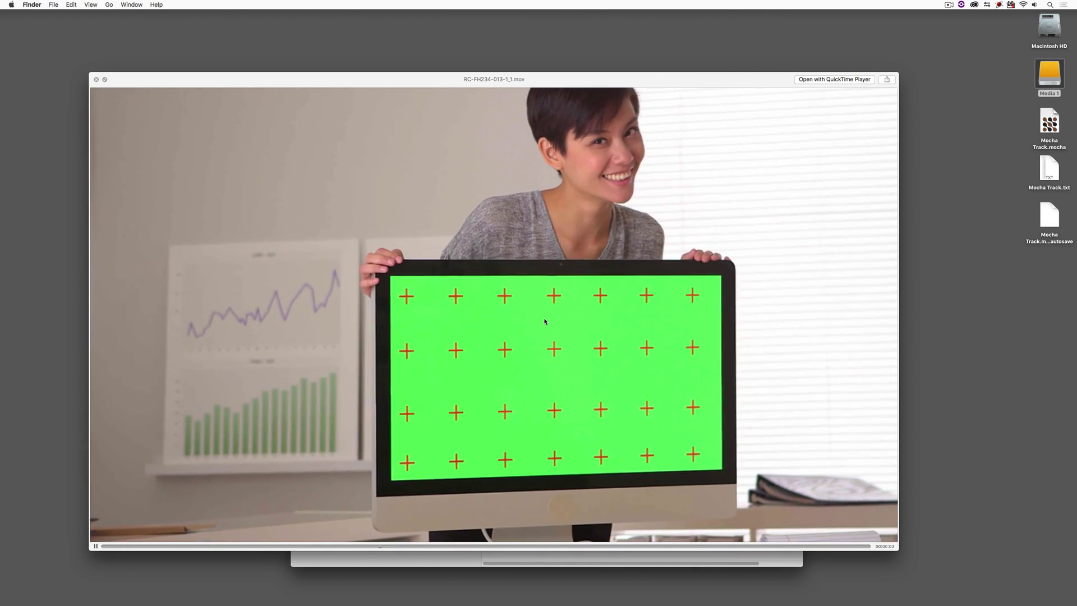
key("space")
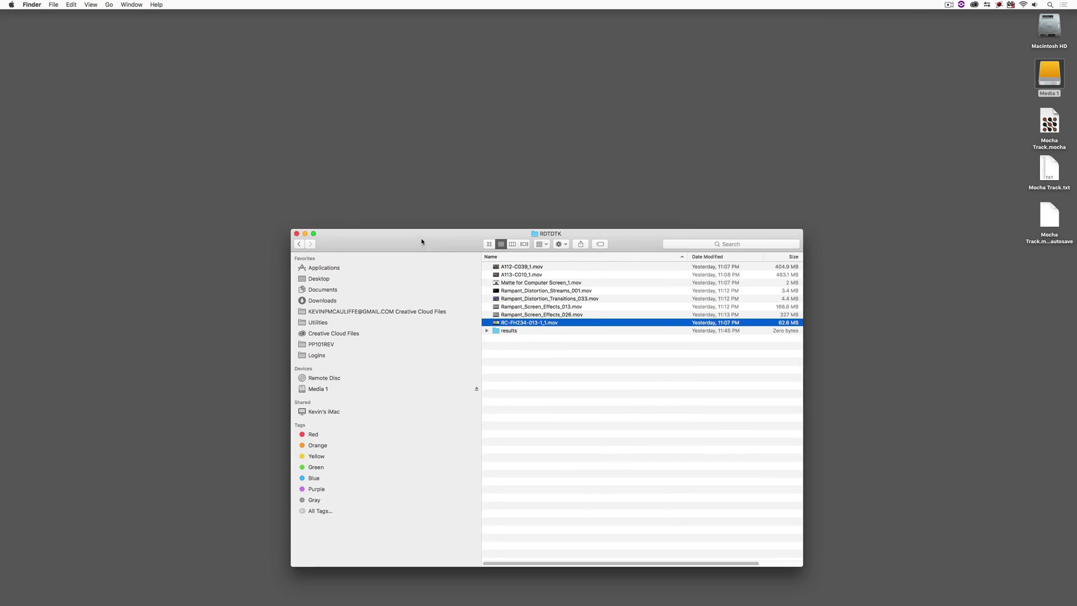
Step: Close the RDTDTK folder window and switch to DaVinci Resolve
left_click_drag(422, 240, 510, 211)
left_click(386, 203)
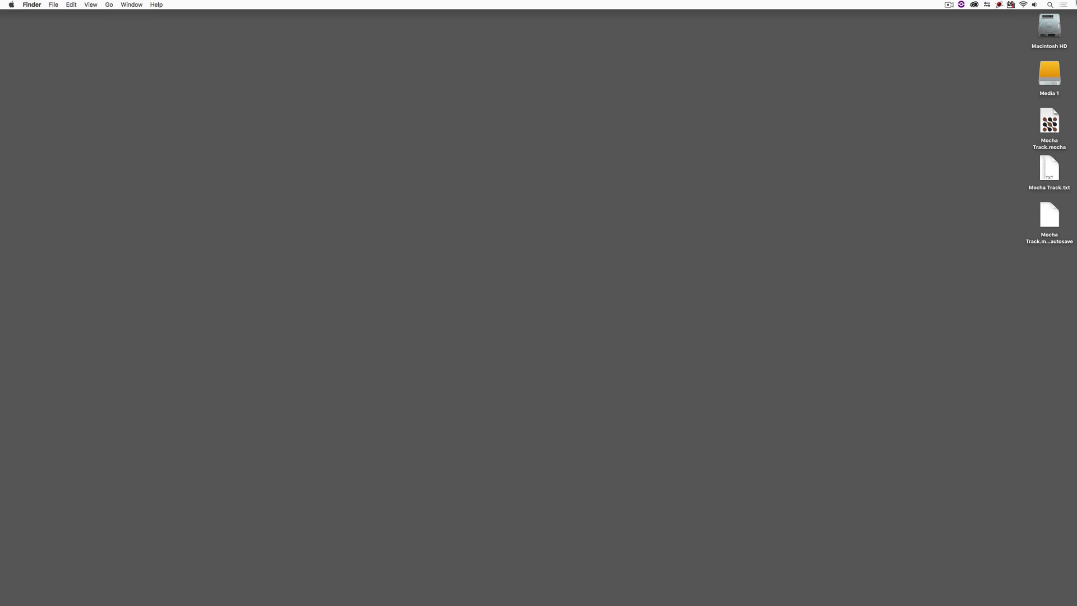
key("super+Tab")
key("Tab")
key("Tab")
key("Tab")
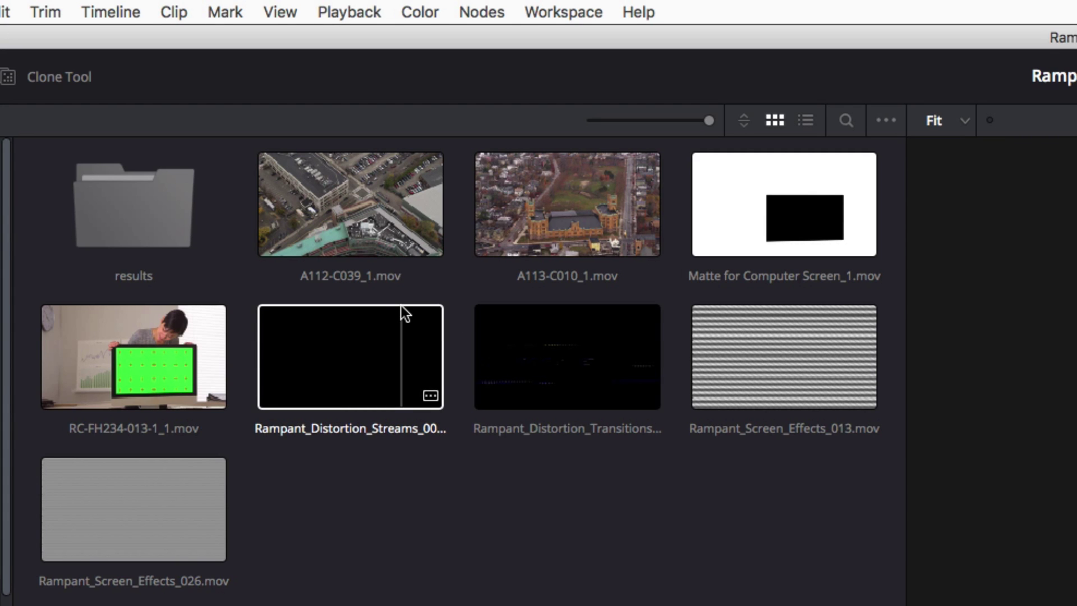
Step: Add all the video clips in the RDTDTK folder to the Master bin of the media pool
left_click(395, 227)
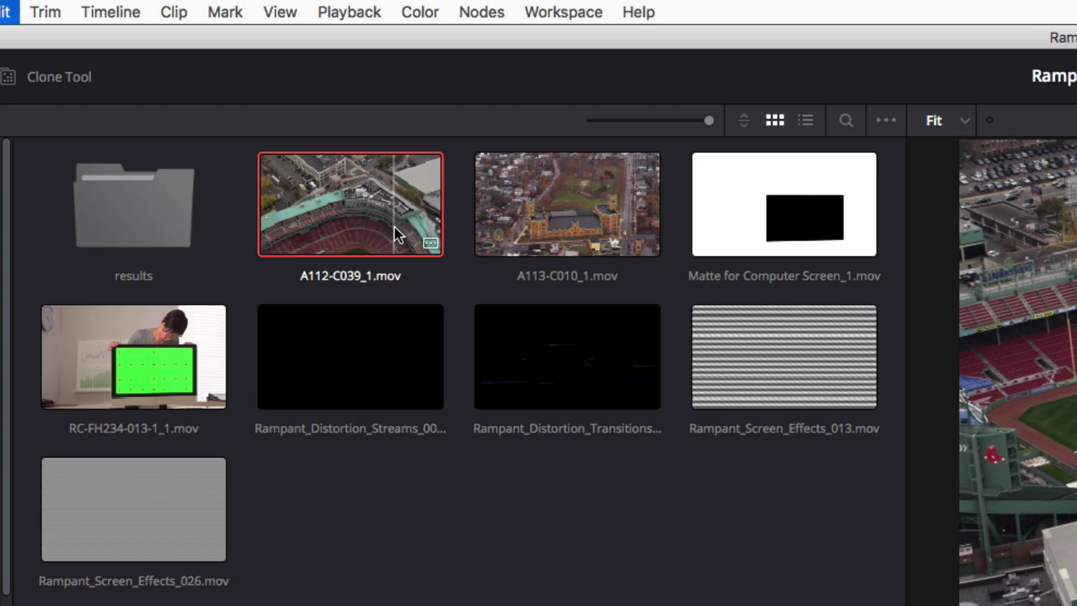
key("super+a")
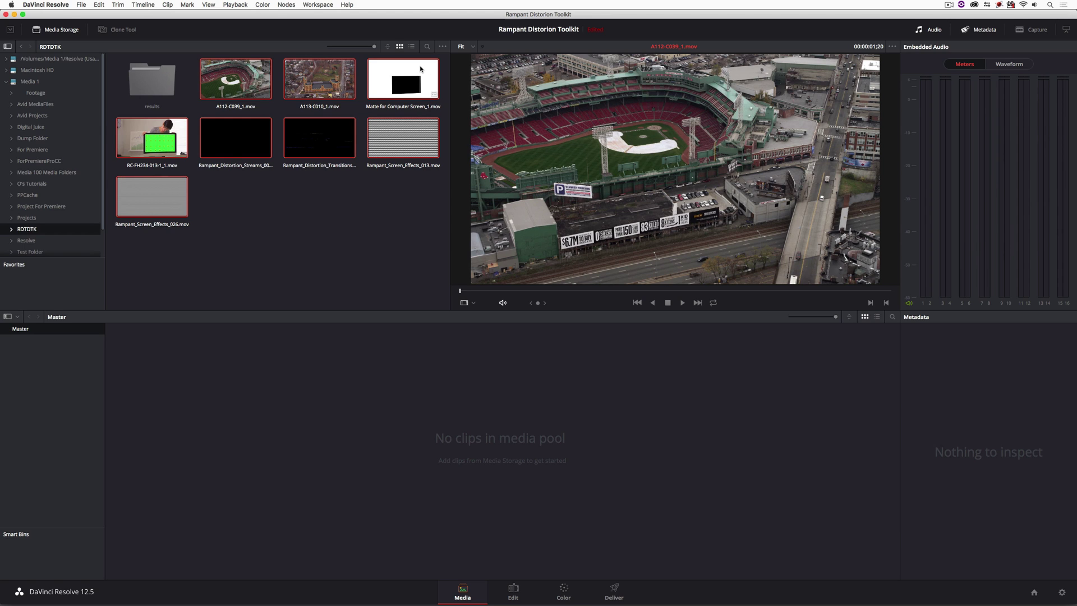
left_click_drag(392, 141, 376, 421)
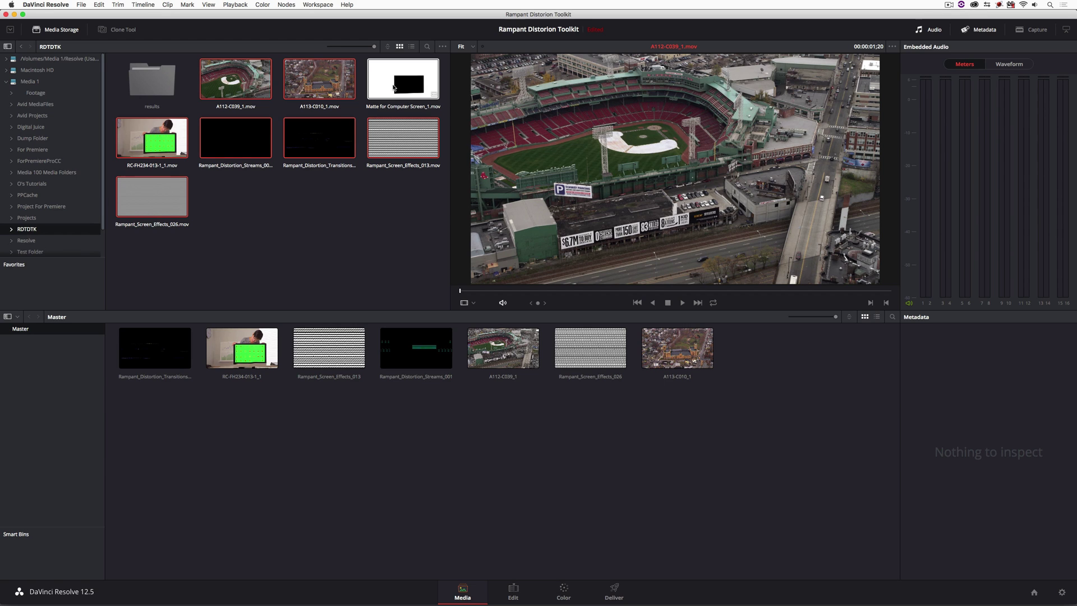
Step: Add Matte for Computer Screen_1.mov to the media pool as a matte
right_click(394, 87)
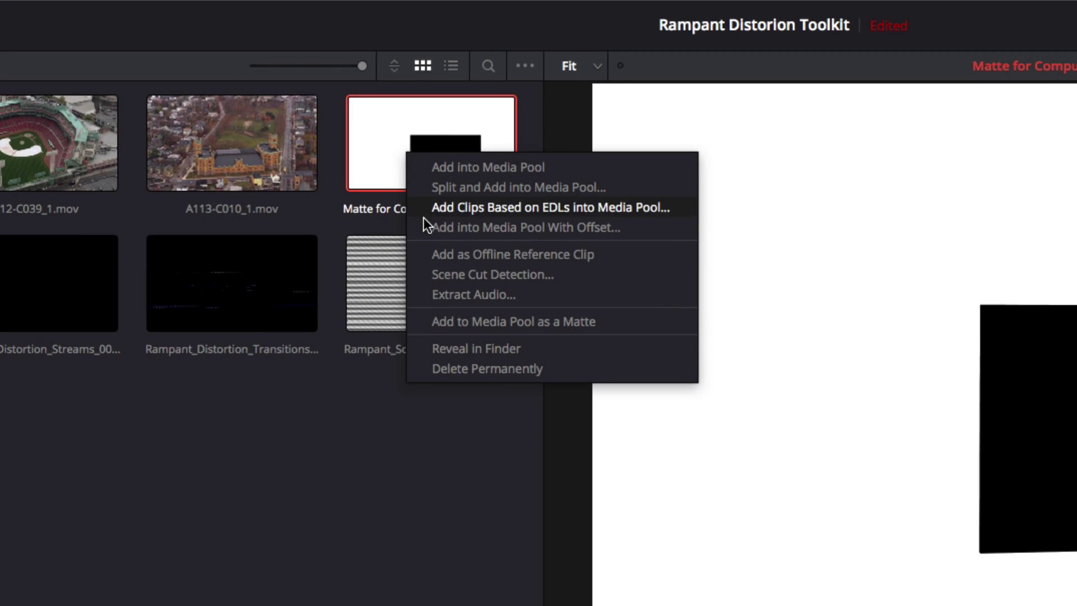
left_click(537, 318)
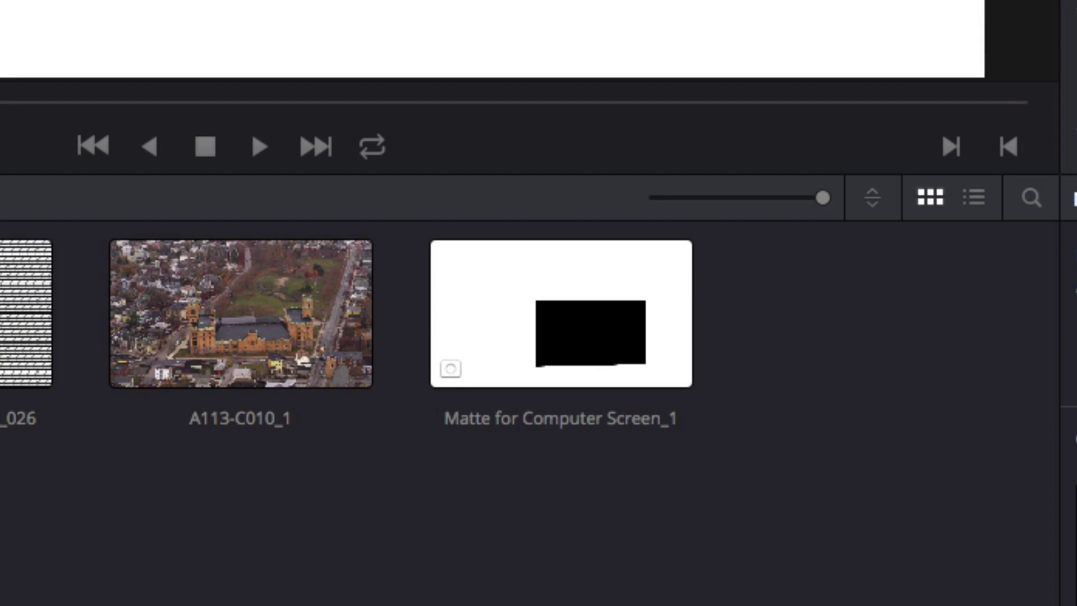
left_click_drag(487, 387, 430, 421)
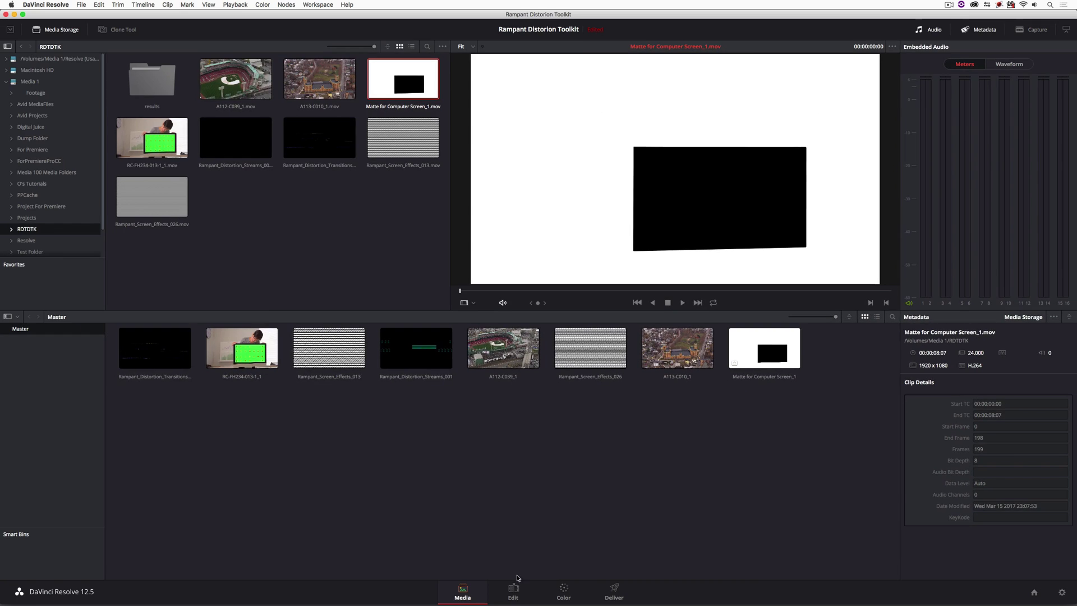
Step: On the Edit page, create a timeline from RC-FH234-013-1_1 and raise the clip to Video 2
left_click(513, 589)
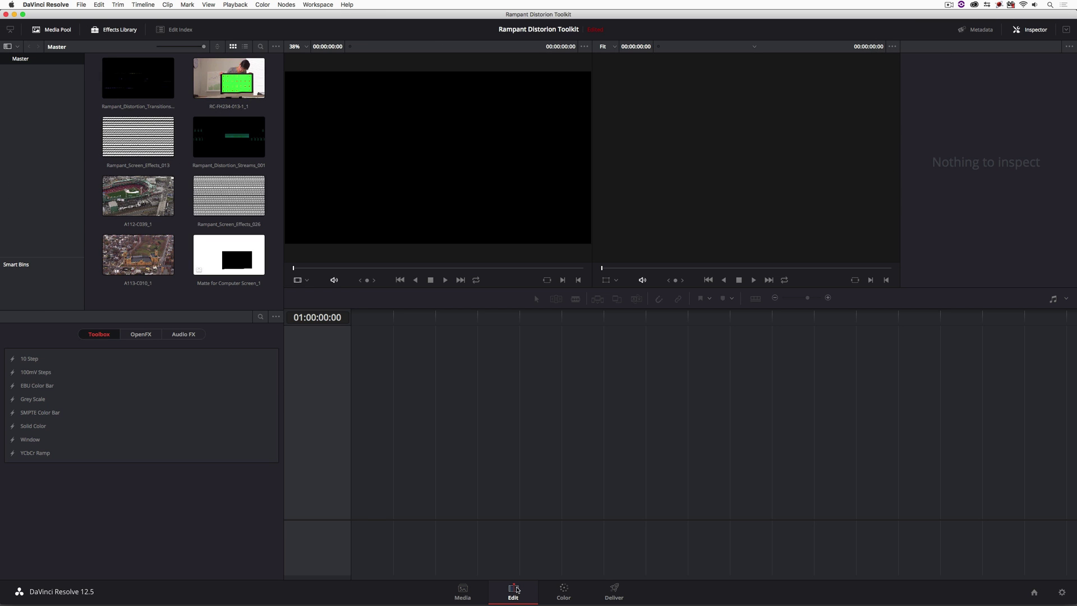
left_click(230, 97)
left_click_drag(230, 97, 410, 496)
left_click_drag(447, 318, 419, 319)
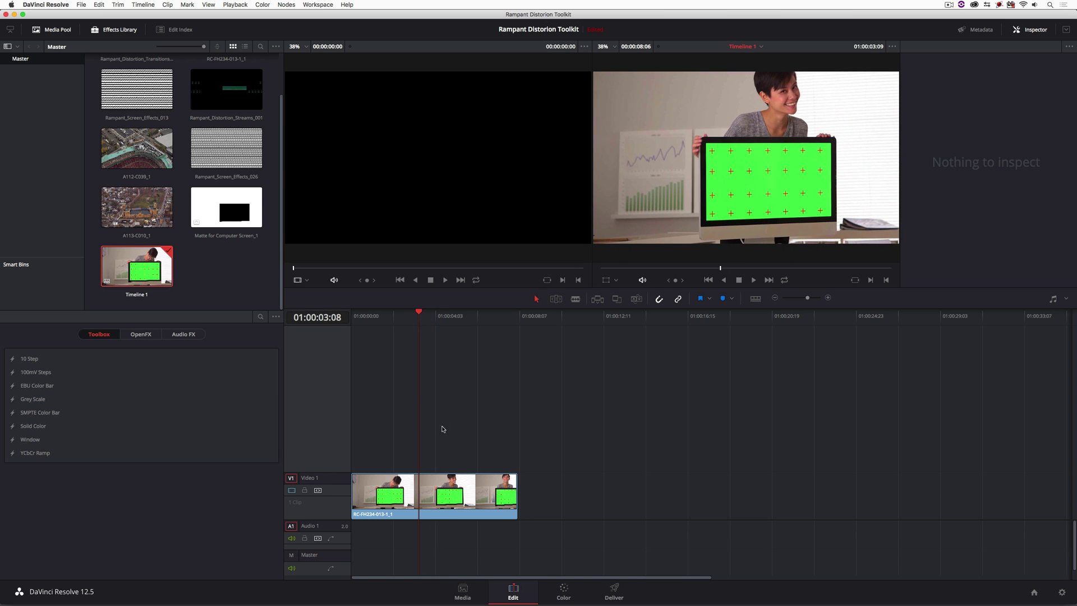
left_click_drag(422, 493, 422, 446)
key("Right")
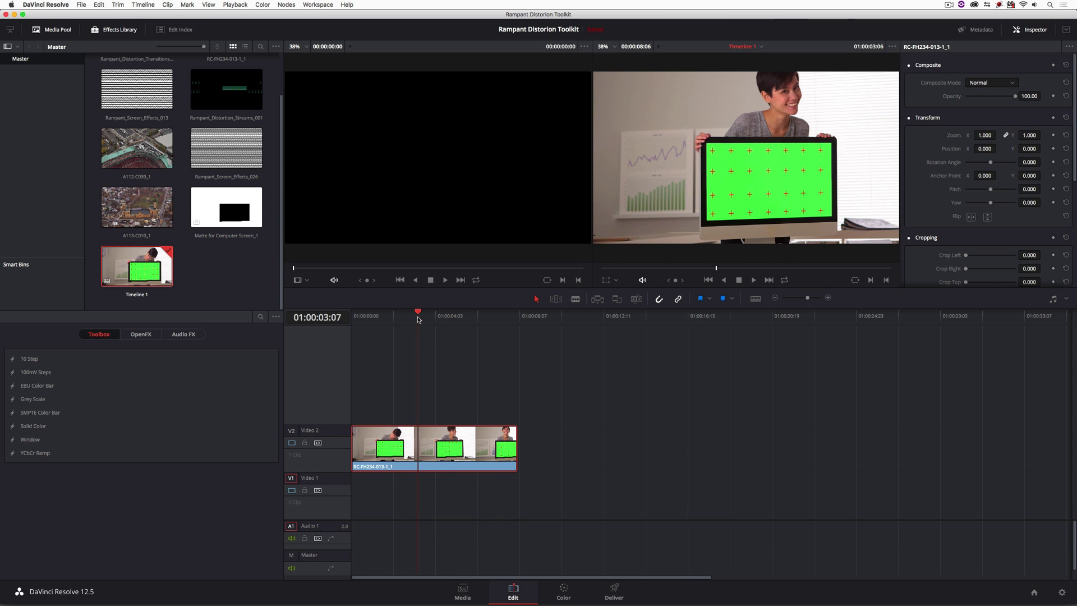
Step: Place A112-C039_1 and A113-C010_1 back to back on Video 1, trimmed to span the length of the green-screen clip above
left_click_drag(136, 149, 351, 494)
left_click_drag(620, 499, 425, 495)
left_click_drag(137, 208, 451, 501)
left_click_drag(435, 498, 436, 498)
left_click_drag(734, 485, 517, 482)
Step: Move the green-screen clip down to Video 1 about 14 seconds into the timeline, leaving a gap after the aerial clips
left_click(404, 444)
left_click_drag(404, 443, 692, 477)
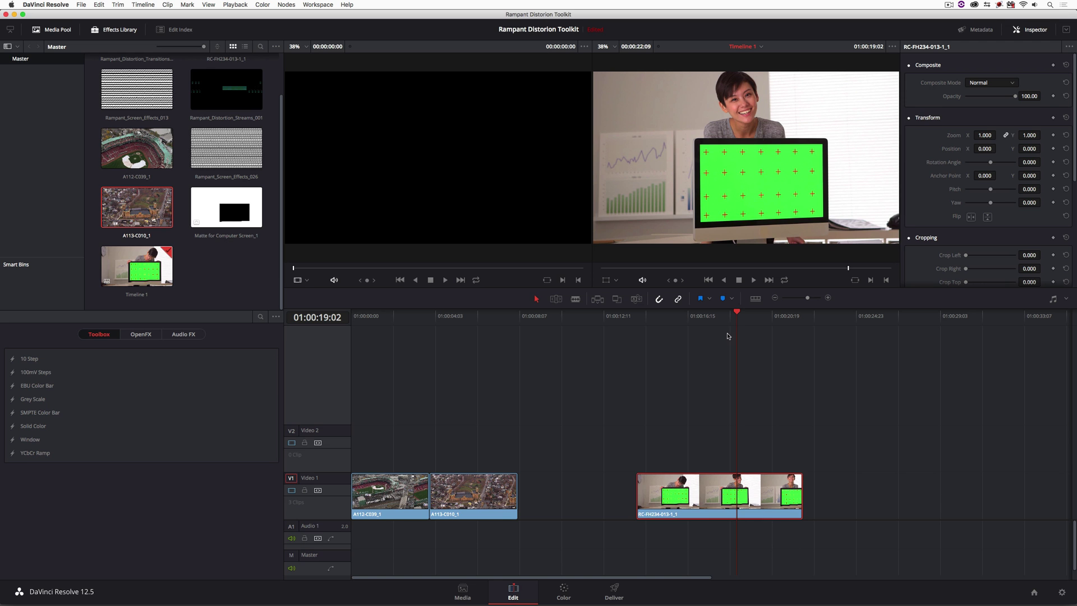
left_click_drag(478, 330, 396, 331)
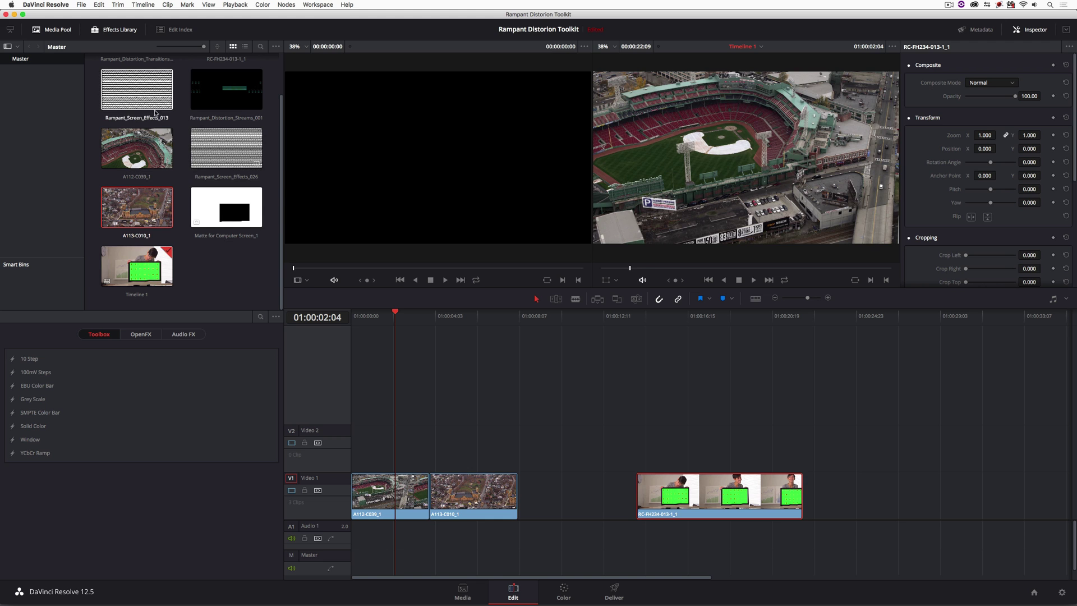
Step: Compare Rampant_Screen_Effects_013 and Rampant_Screen_Effects_026 in the source viewer
left_click(140, 96)
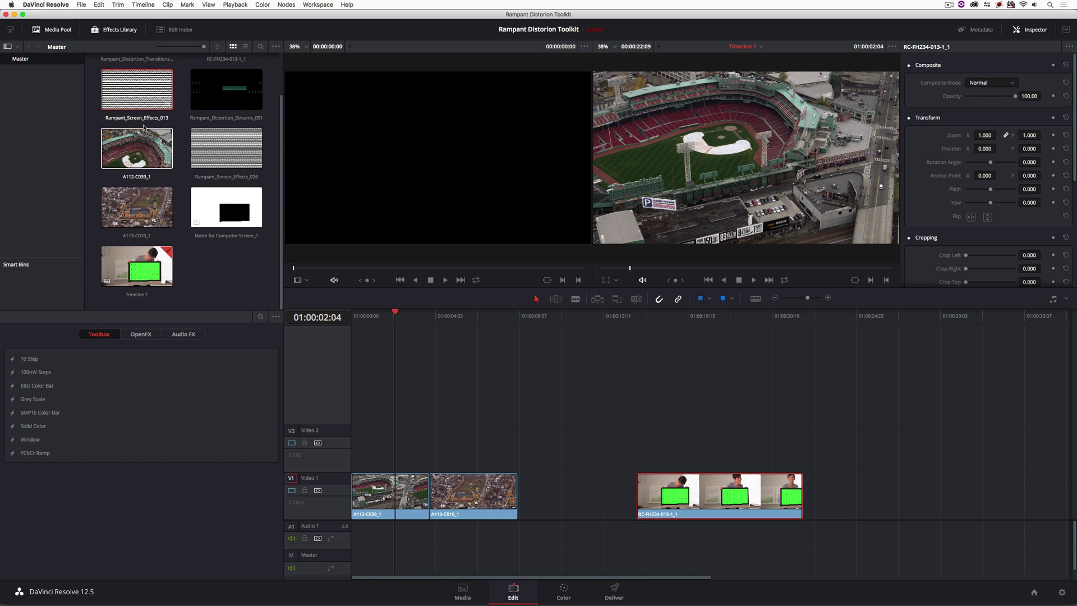
left_click(231, 162)
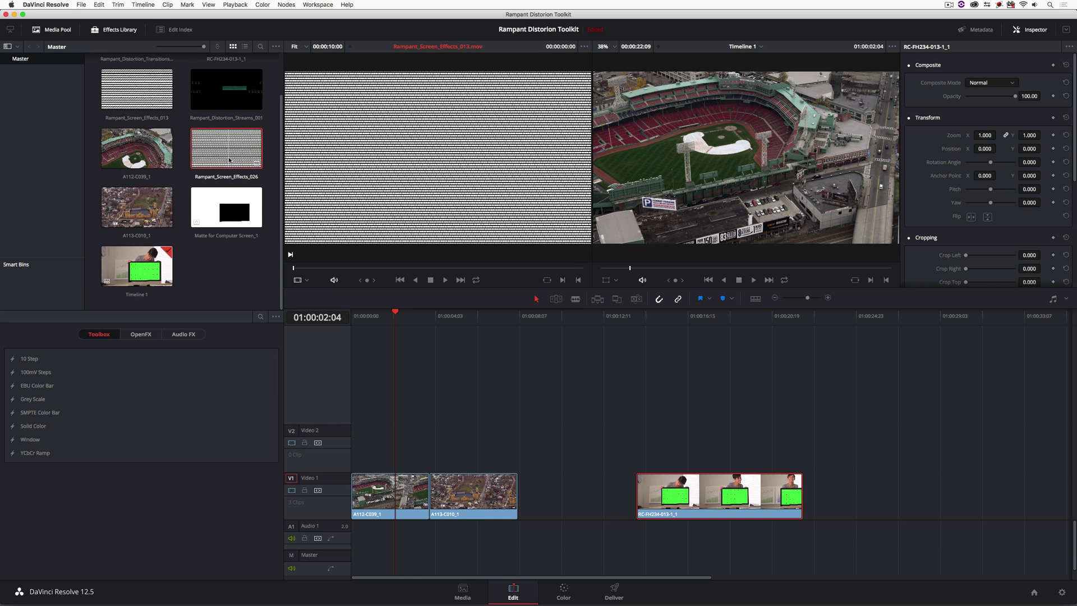
left_click(137, 90)
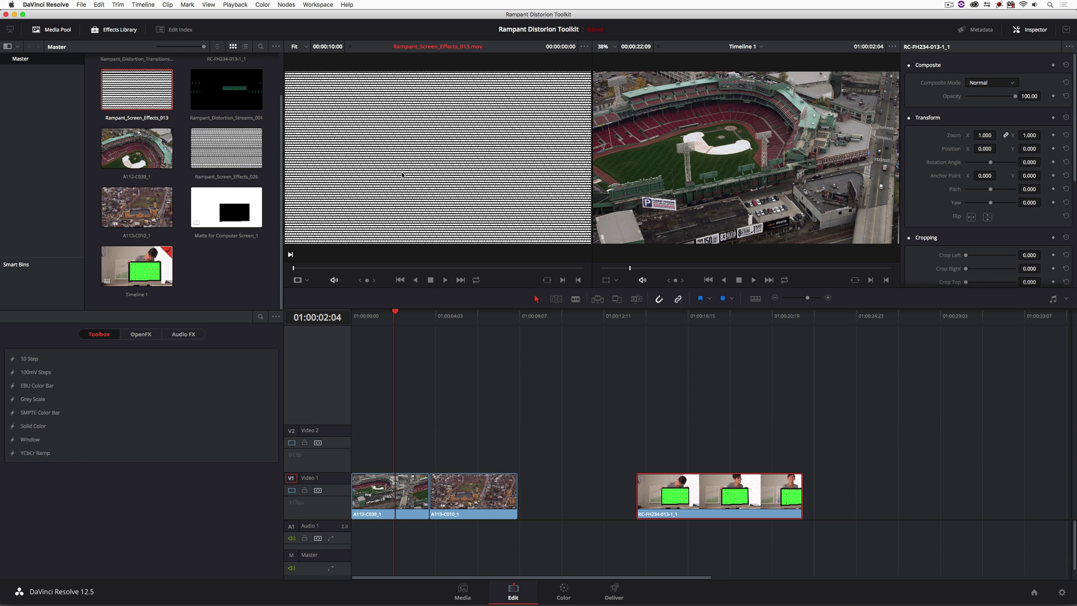
left_click(242, 152)
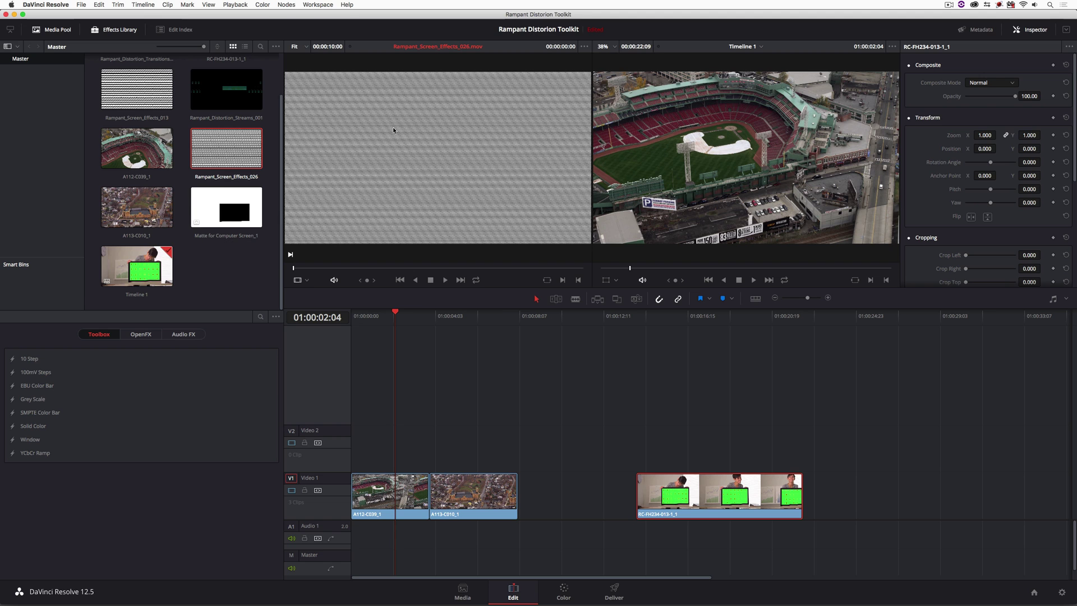
Step: Place Rampant_Screen_Effects_026 on Video 2 above both aerial clips and trim its end to match theirs
left_click_drag(287, 151, 362, 443)
left_click_drag(552, 446, 515, 445)
left_click(469, 331)
Step: Set the composite mode of the Rampant_Screen_Effects_026 clip on Video 2 to Multiply
left_click(493, 446)
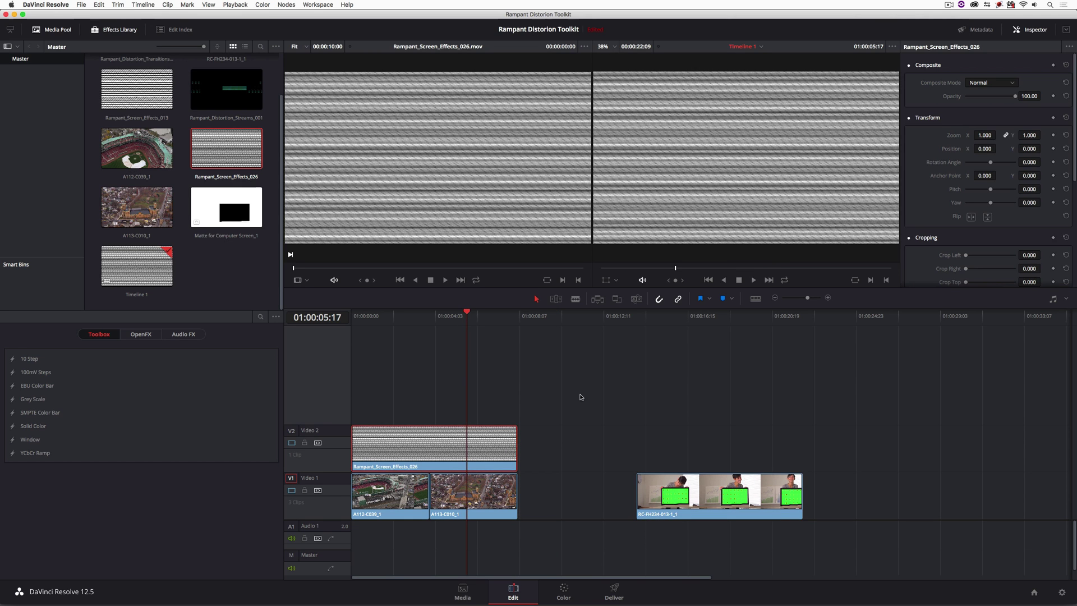
left_click(996, 84)
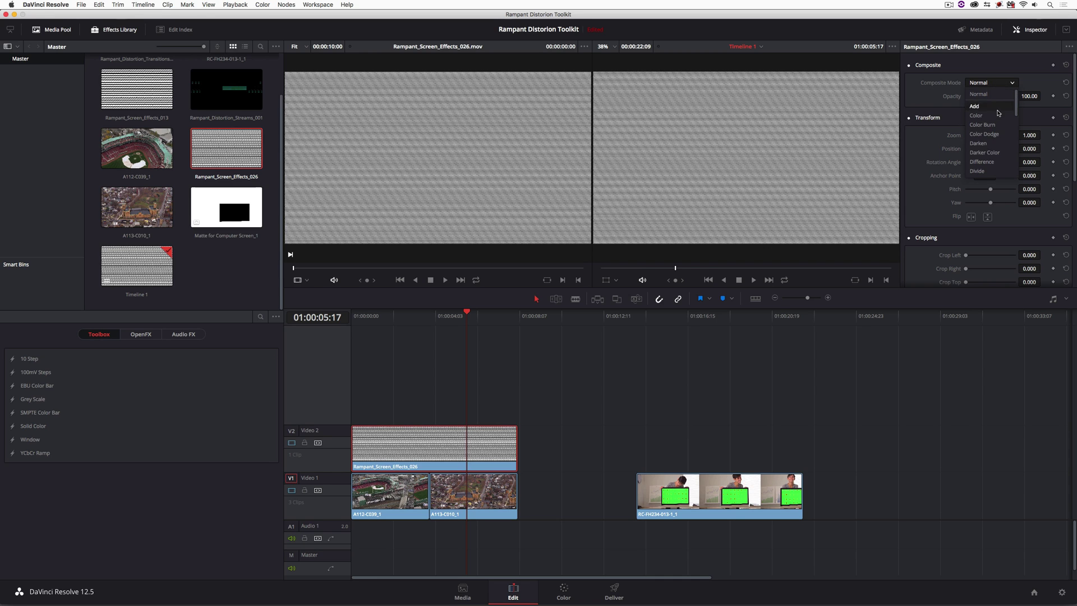
scroll(998, 112, "down", 2)
scroll(993, 134, "down", 3)
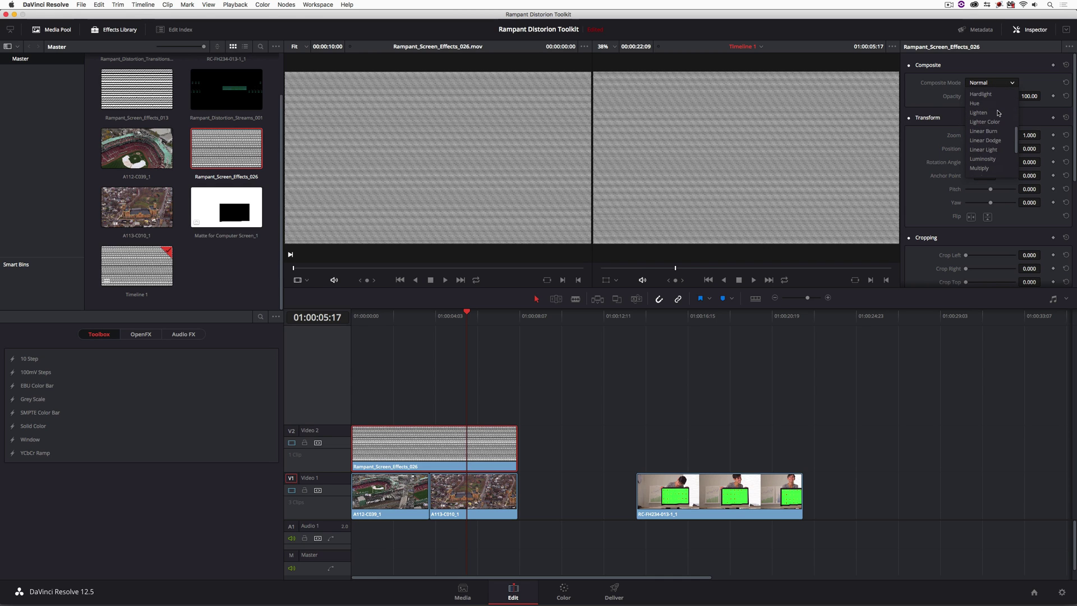
left_click(991, 140)
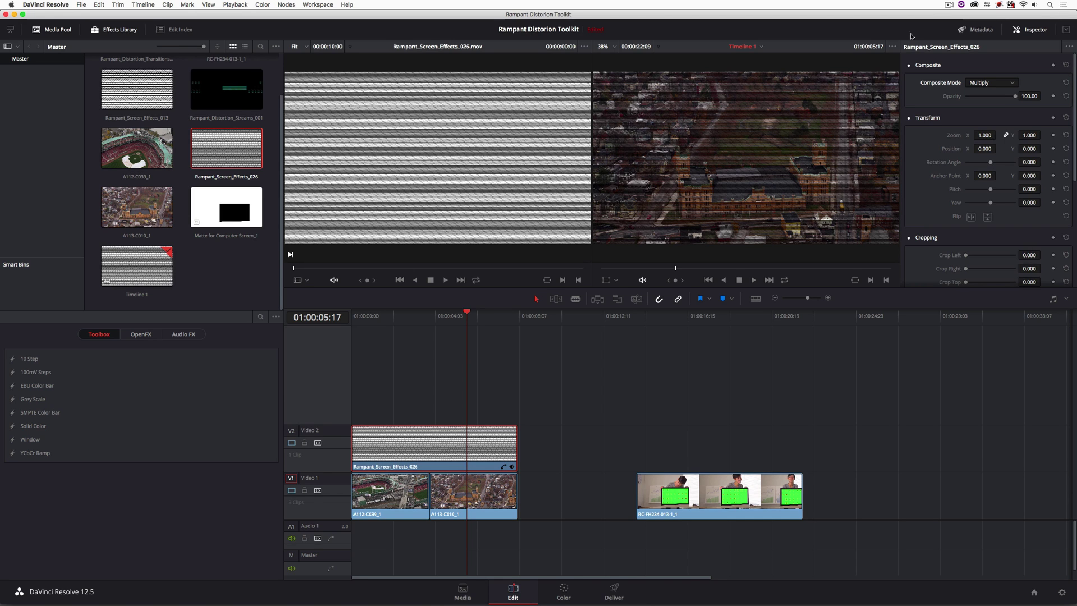
Step: Review the alpha mode options in the clip attributes of Rampant_Screen_Effects_026, keeping None
right_click(224, 145)
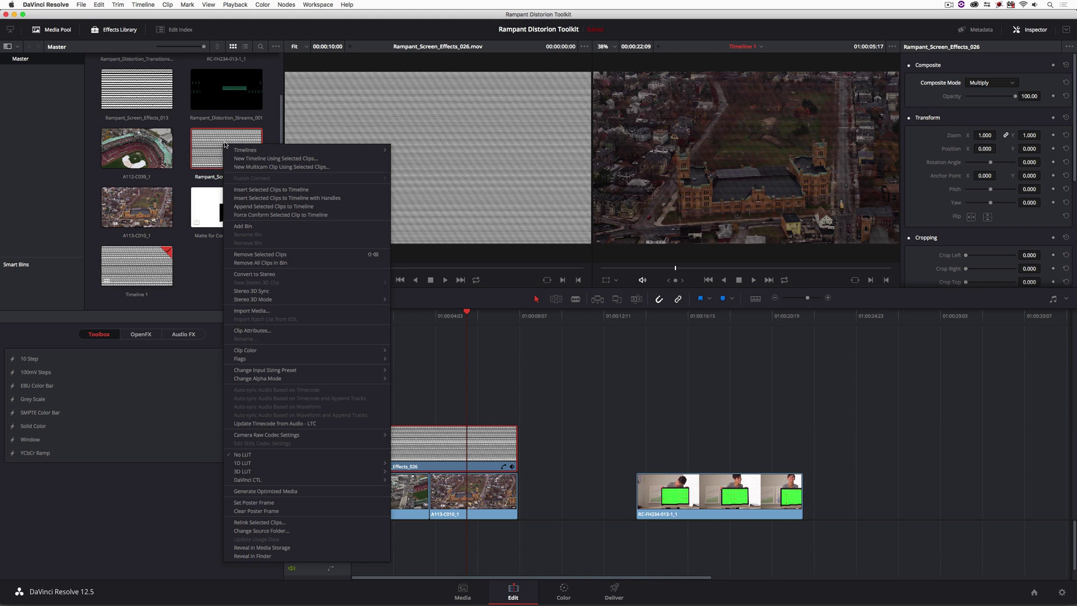
left_click(254, 330)
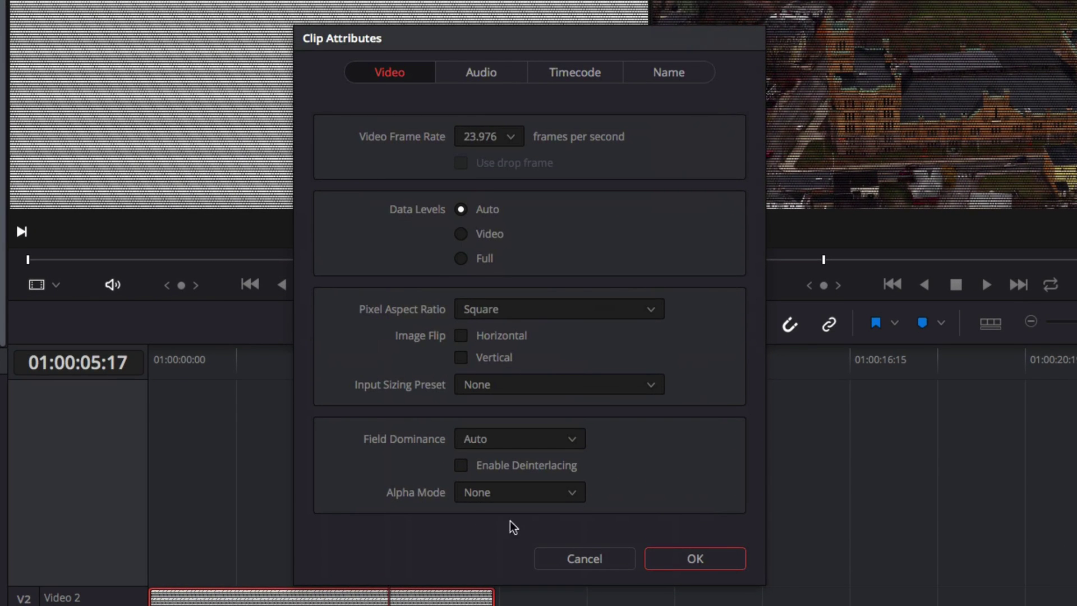
left_click(539, 489)
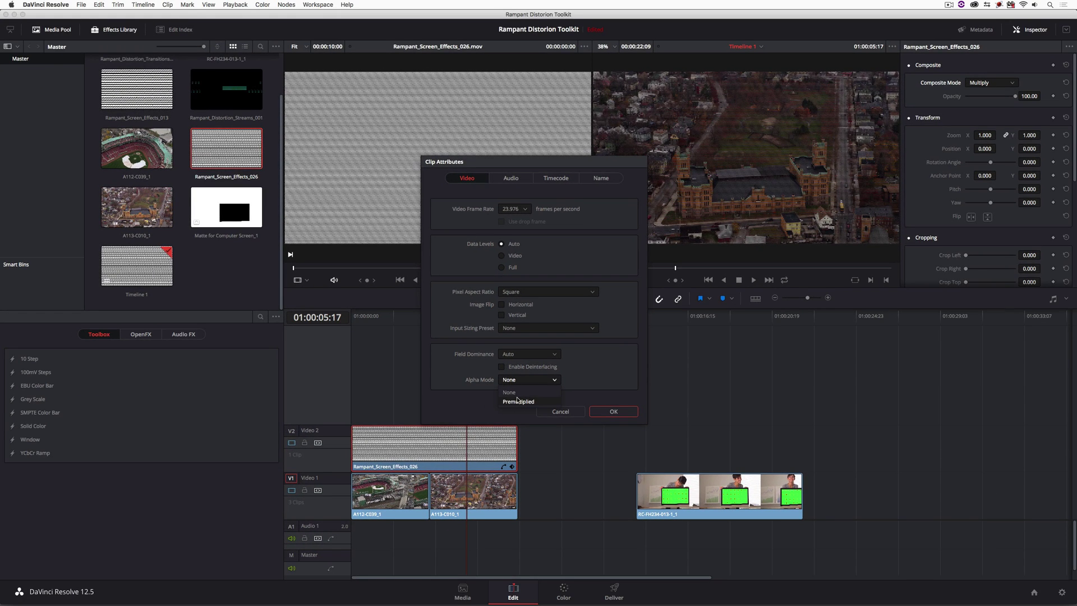
left_click(510, 392)
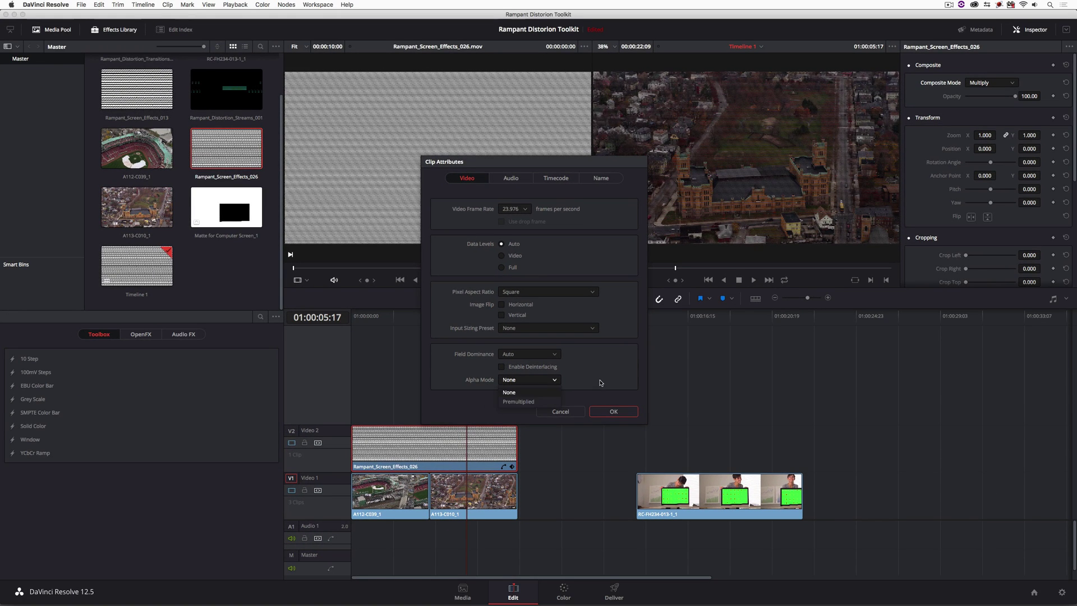
left_click(612, 411)
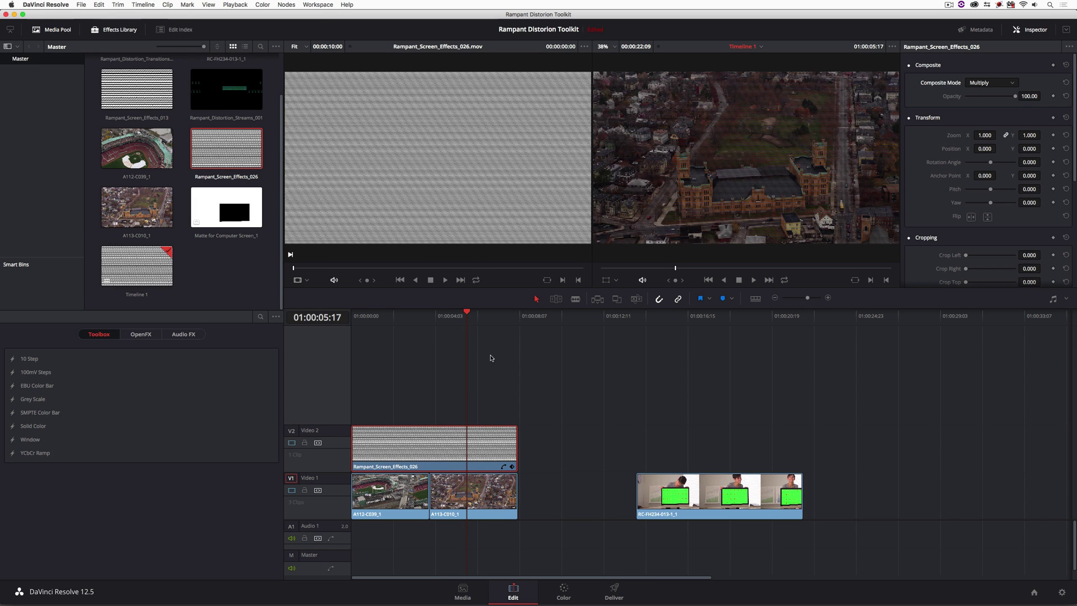
Step: Preview the multiplied scan lines over the aerial clips and lower the overlay's opacity to about 43
left_click_drag(457, 319, 422, 323)
key("space")
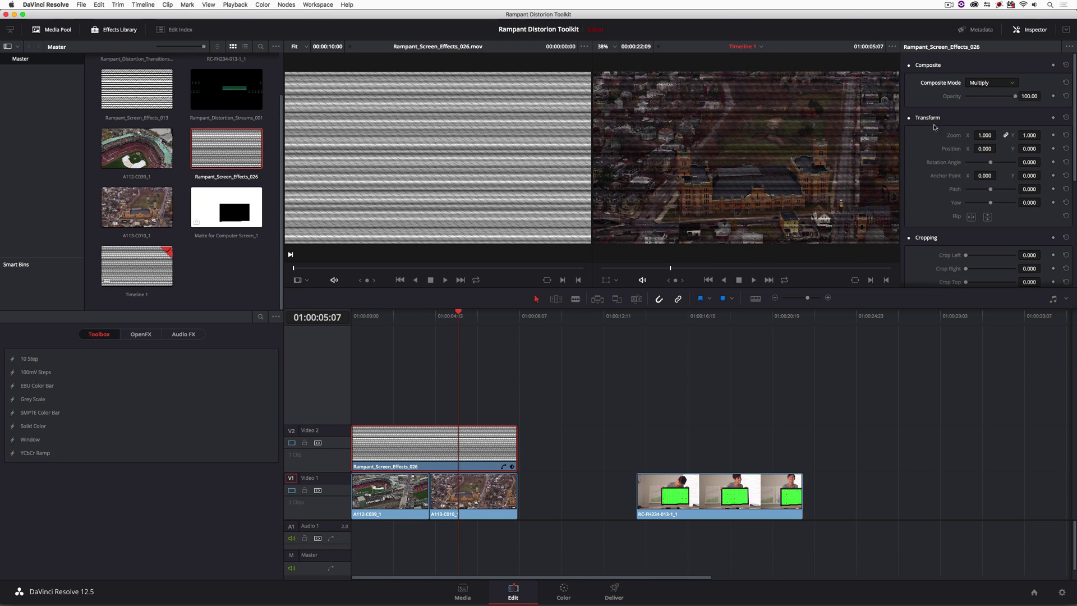
left_click_drag(1015, 96, 988, 100)
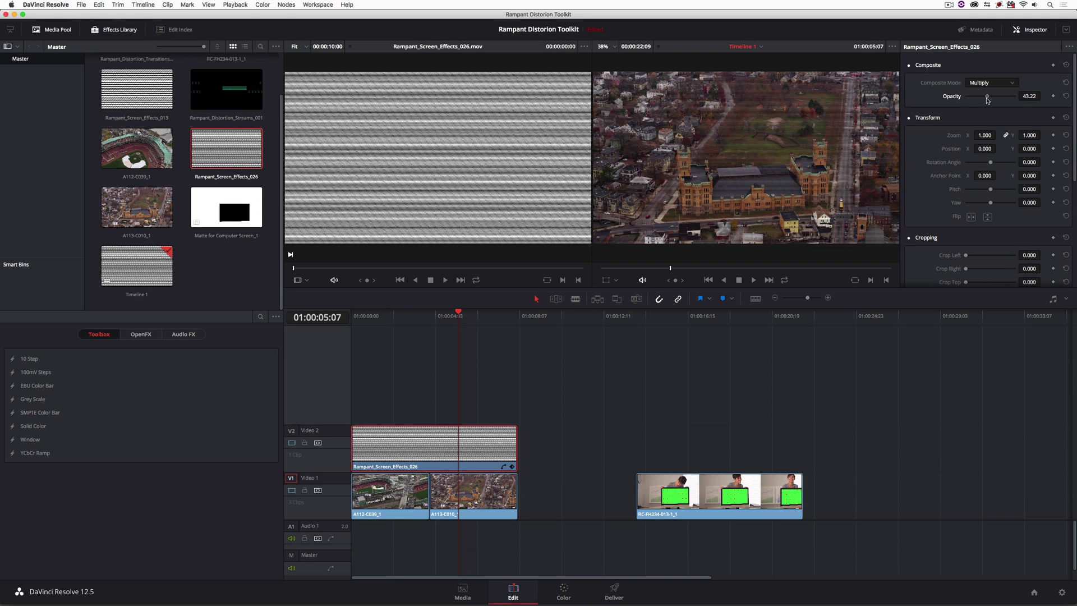
Step: Disable and re-enable the Rampant_Screen_Effects_026 overlay repeatedly to compare the aerial footage with and without it
right_click(446, 443)
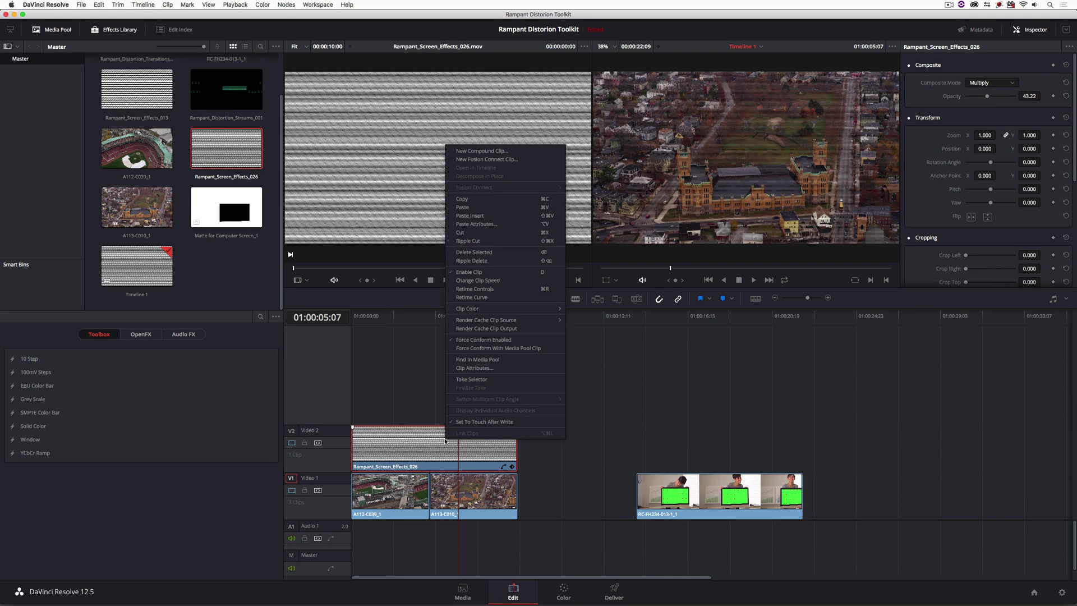
left_click(526, 275)
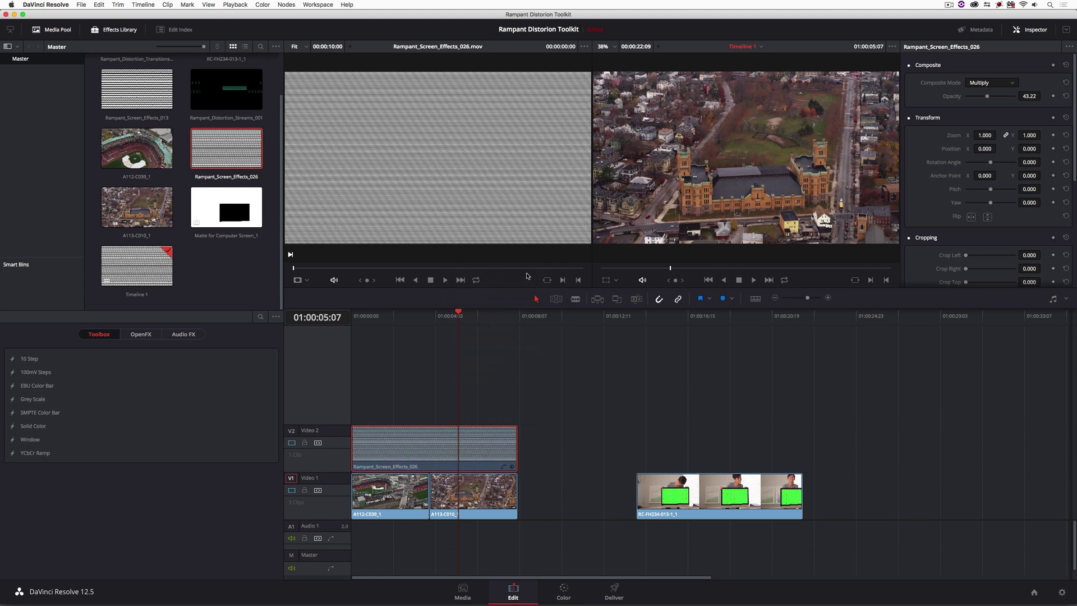
key("d")
key("d")
key("d")
key("d")
key("d")
key("d")
key("d")
key("d")
key("d")
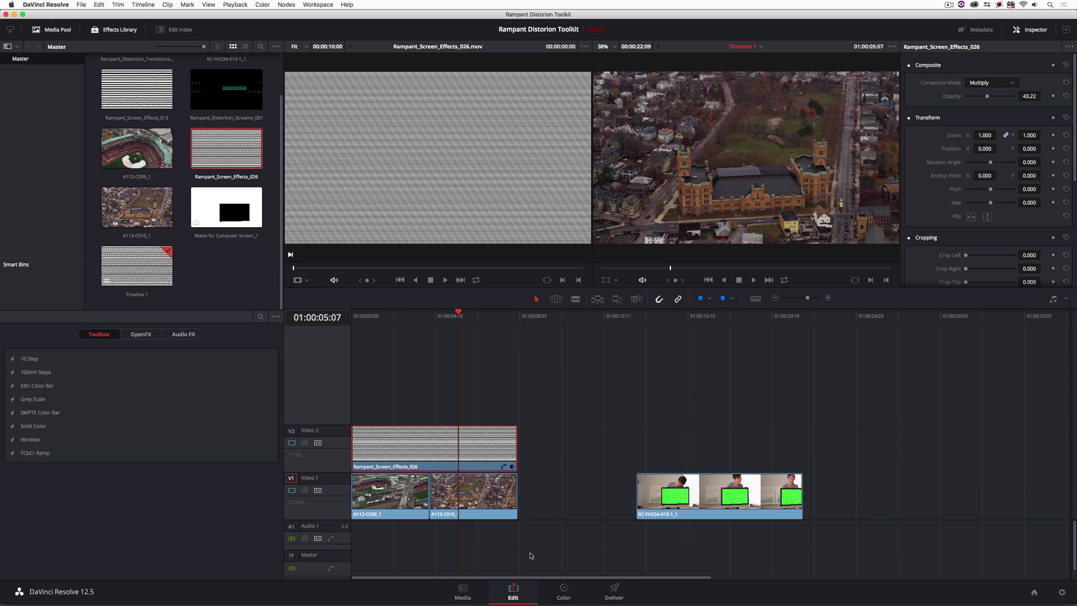
Step: Grade A113-C010_1 with gamma raised to 0.03 and saturation set to 60, then return to editing
left_click(564, 591)
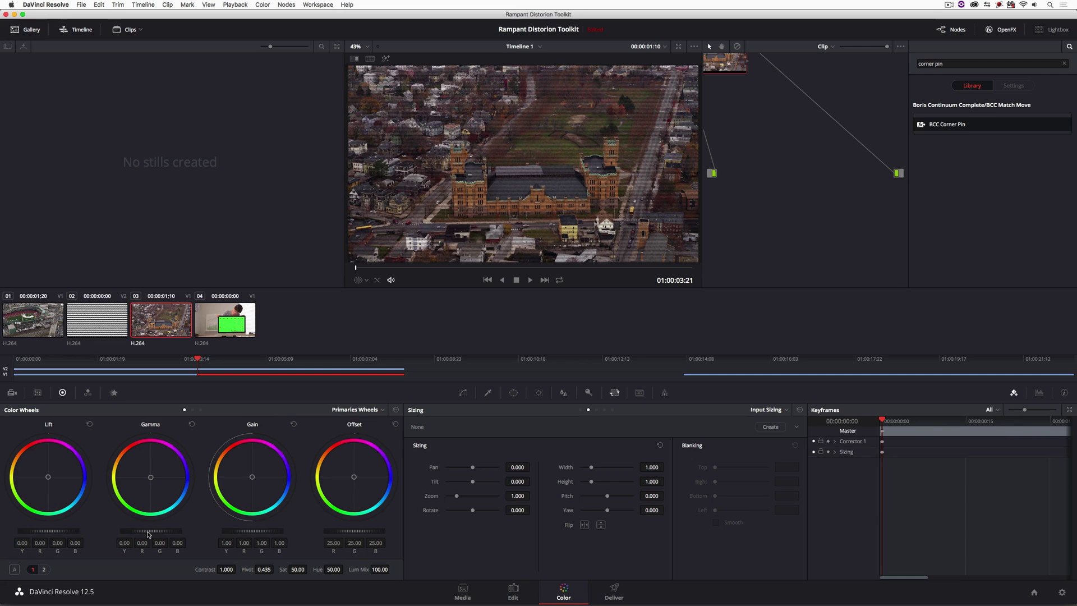
left_click_drag(150, 533, 155, 533)
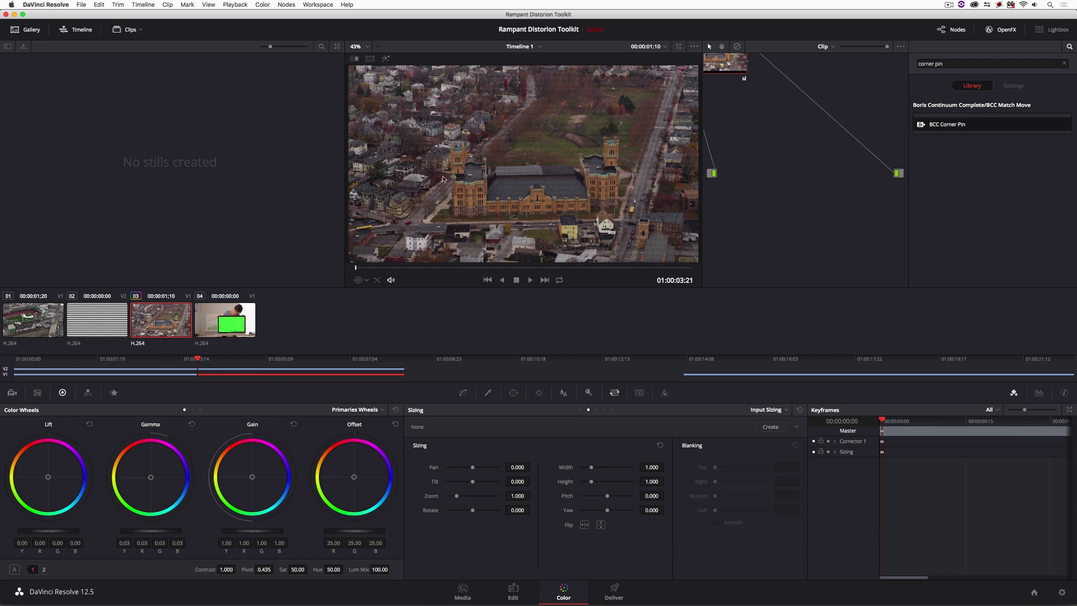
left_click(297, 569)
type("60")
key("Return")
left_click(519, 593)
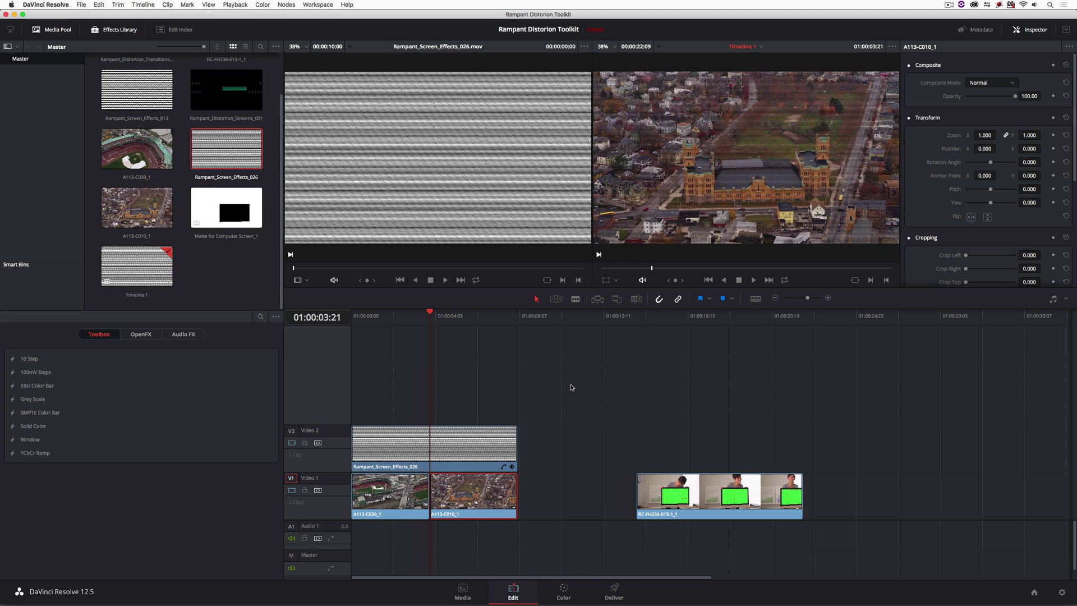
Step: Grade A112-C039_1 with gamma raised to 0.04 and saturation set to 60, and review it in the edit timeline
left_click(563, 591)
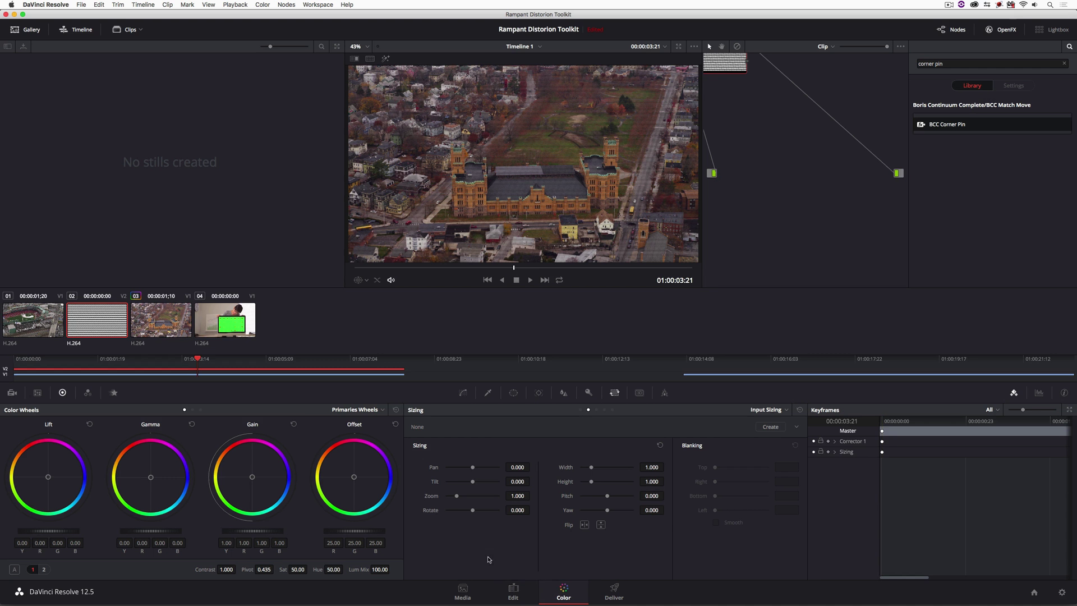
left_click(141, 378)
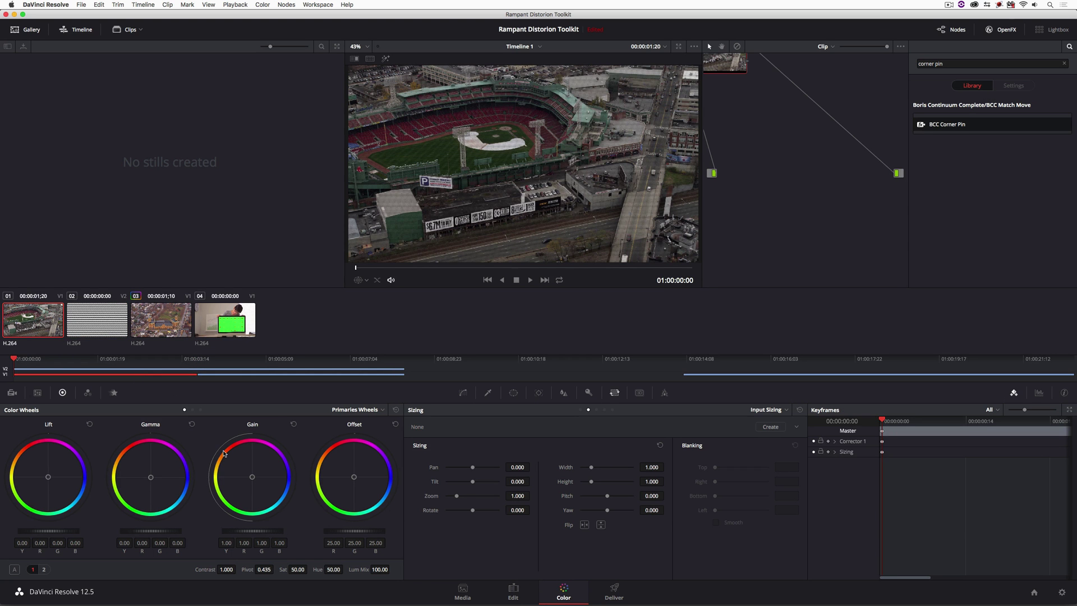
left_click_drag(153, 530, 159, 530)
left_click(294, 568)
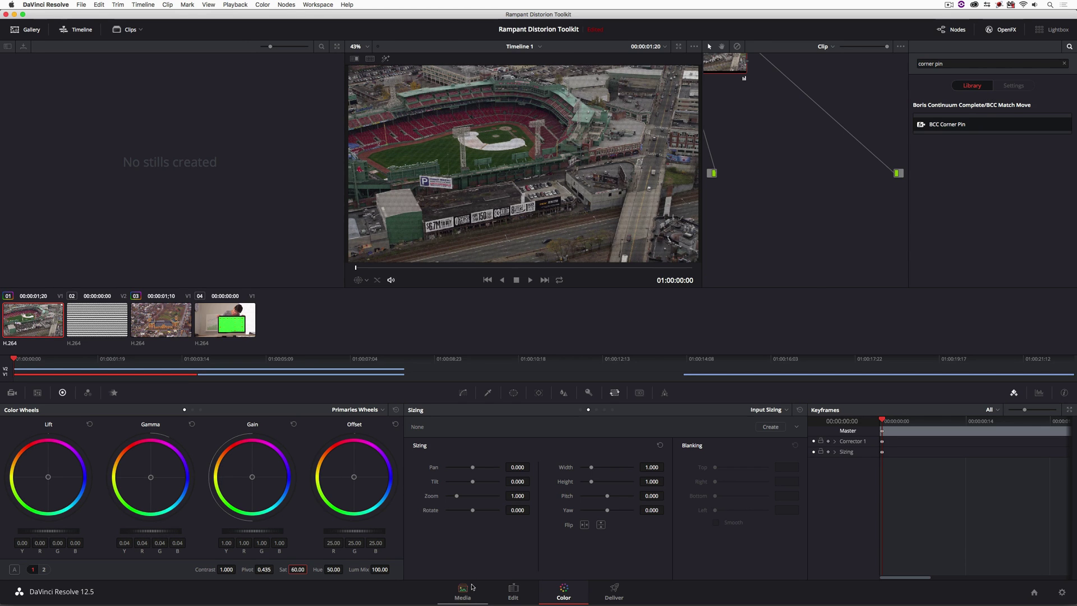
left_click(513, 591)
left_click_drag(439, 319, 401, 341)
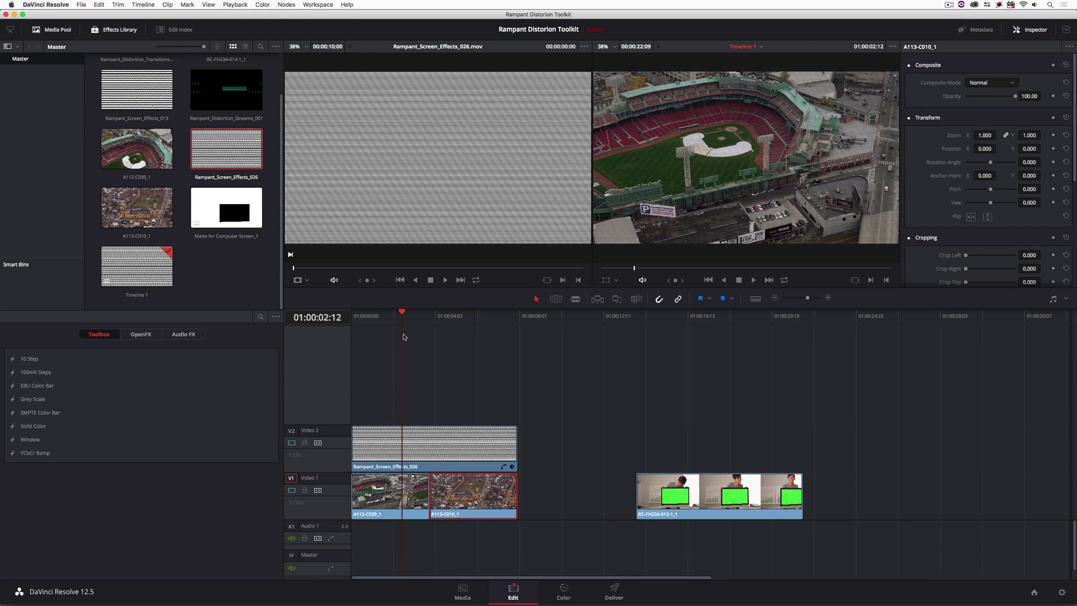
Step: Place Rampant_Distortion_Transitions_033 on Video 3, starting at the cut between the two aerial clips
scroll(167, 96, "up", 2)
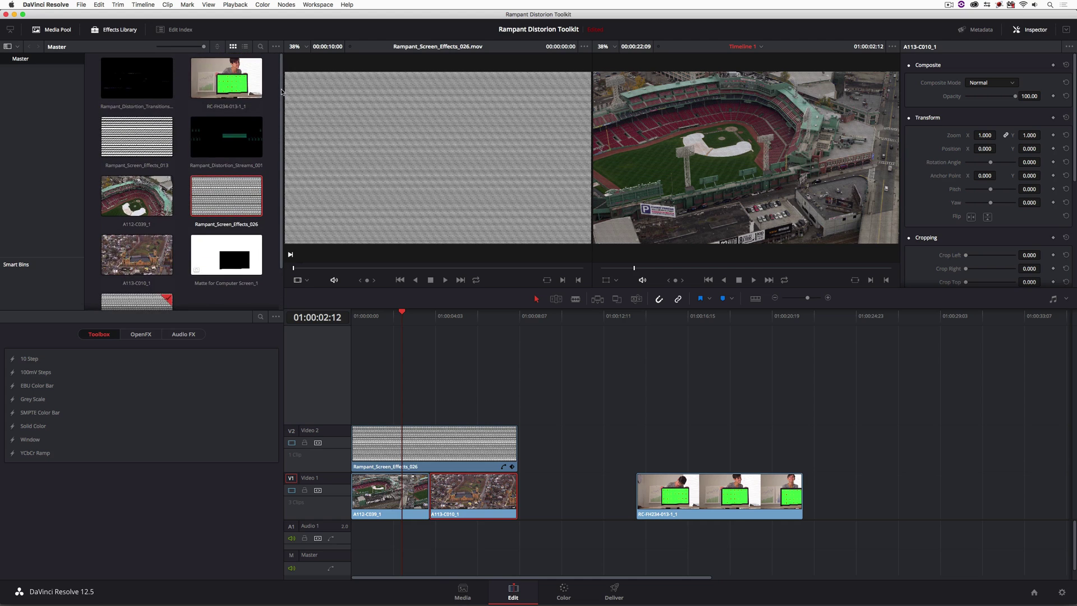
left_click(141, 89)
left_click_drag(394, 234, 424, 407)
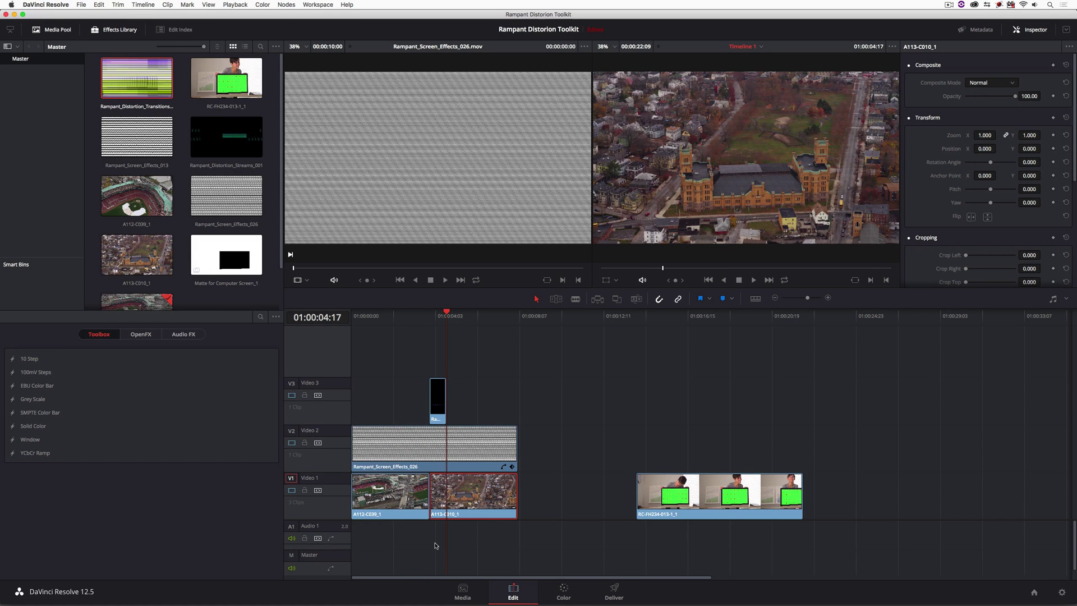
Step: Move the distortion transition on Video 3 about 9 frames earlier so it straddles the cut between the aerial clips
key("Right")
key("Right")
key("Right")
key("Right")
key("Right")
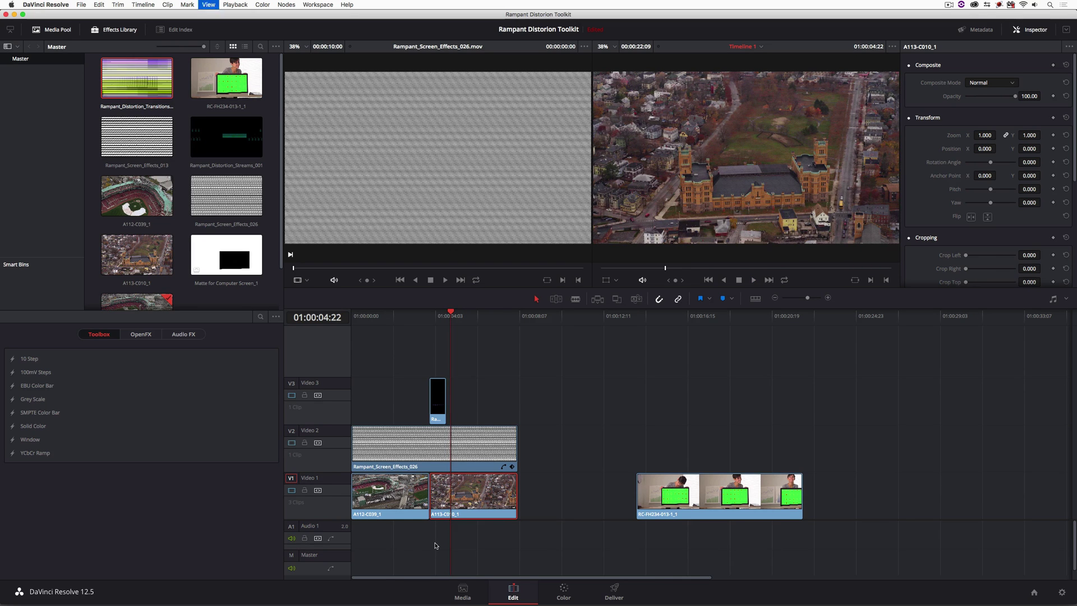
key("super+equal")
mouse_move(689, 410)
left_mouse_down()
mouse_move(658, 413)
mouse_move(675, 412)
left_mouse_up()
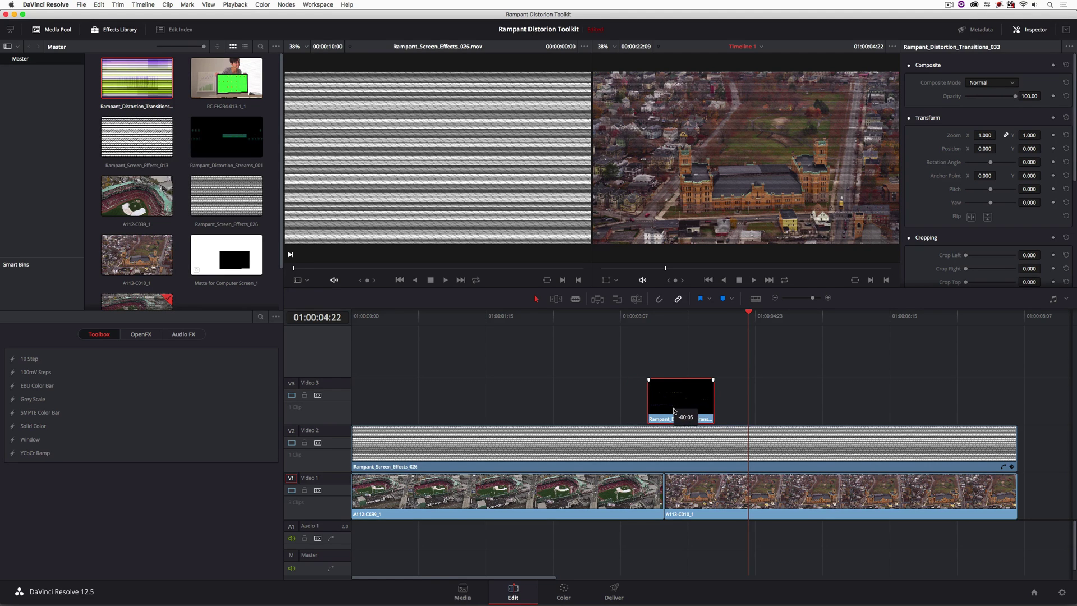
left_click_drag(674, 411, 668, 405)
Step: Set the distortion transition's composite mode to Add and nudge the clip about one frame later
left_click(676, 319)
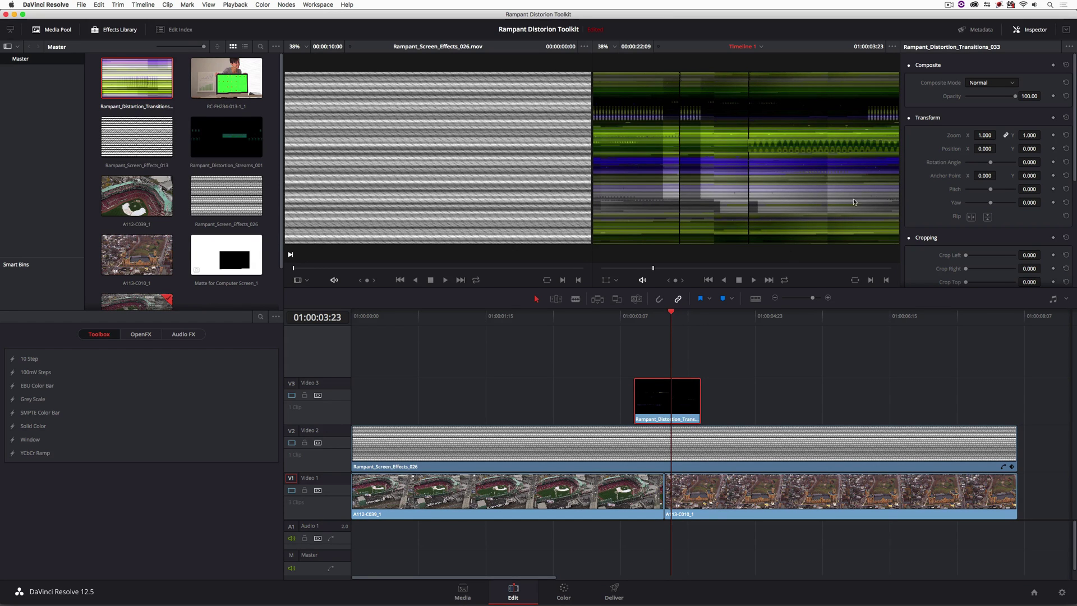
left_click(987, 82)
left_click(978, 107)
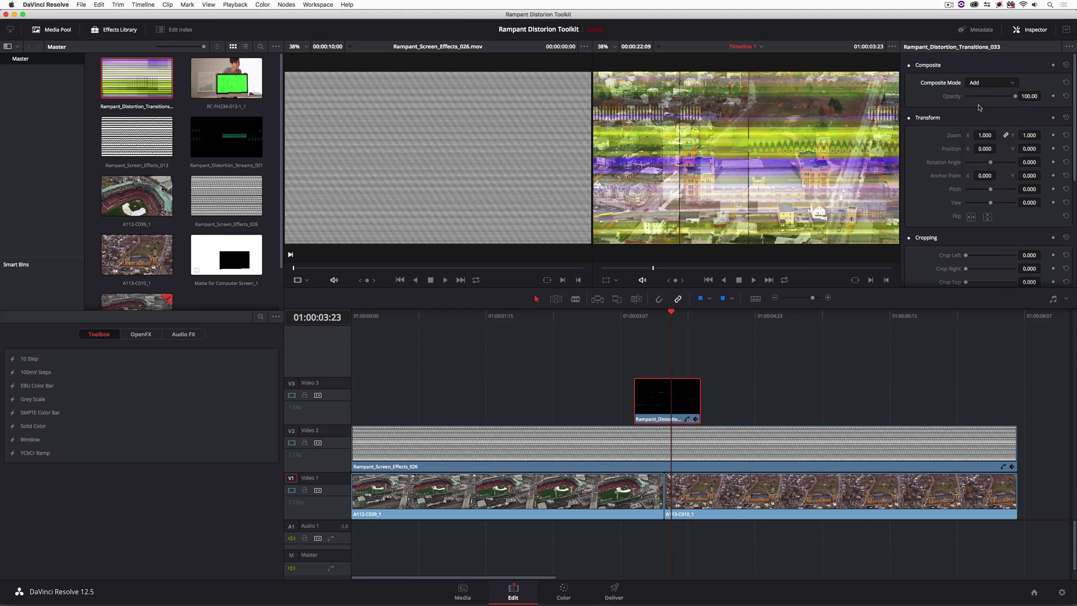
left_click_drag(665, 410, 704, 400)
left_click(664, 404)
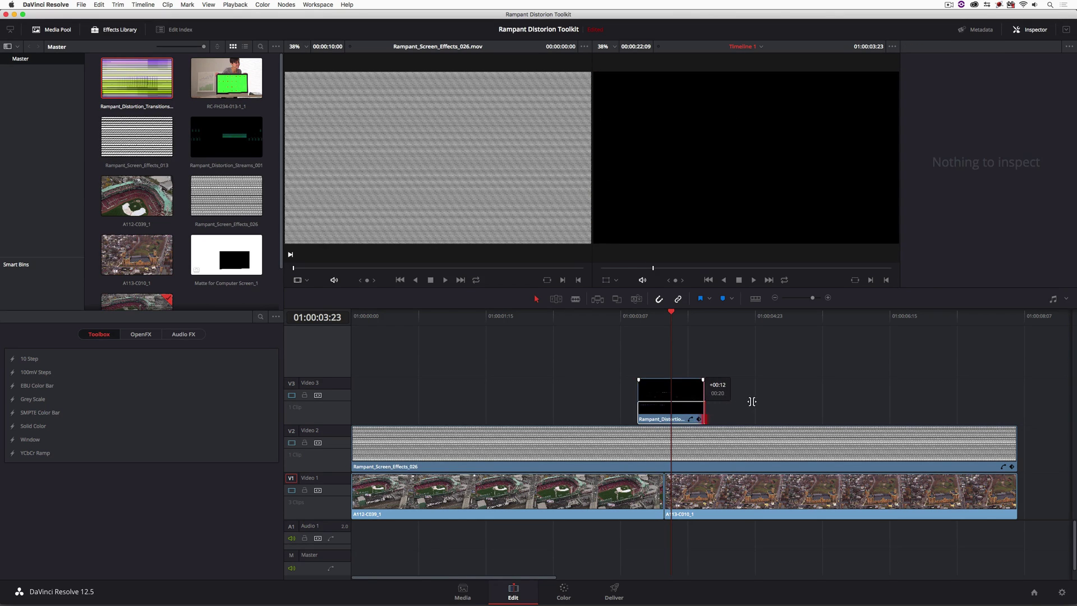
Step: Play back the cut between the aerial clips to check the distortion transition
left_click(666, 316)
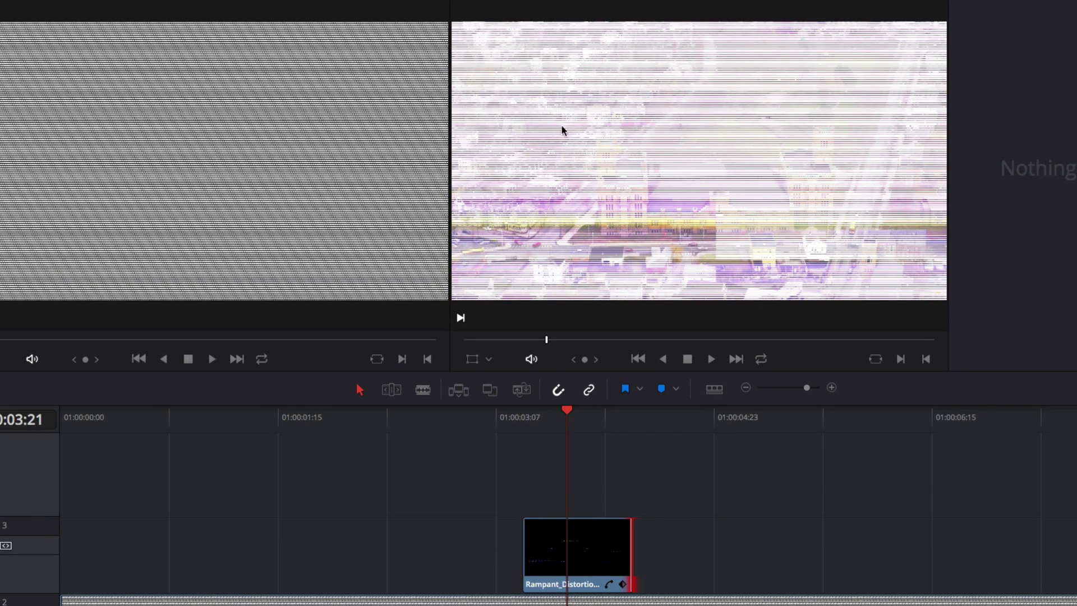
left_click_drag(531, 419, 365, 418)
key("space")
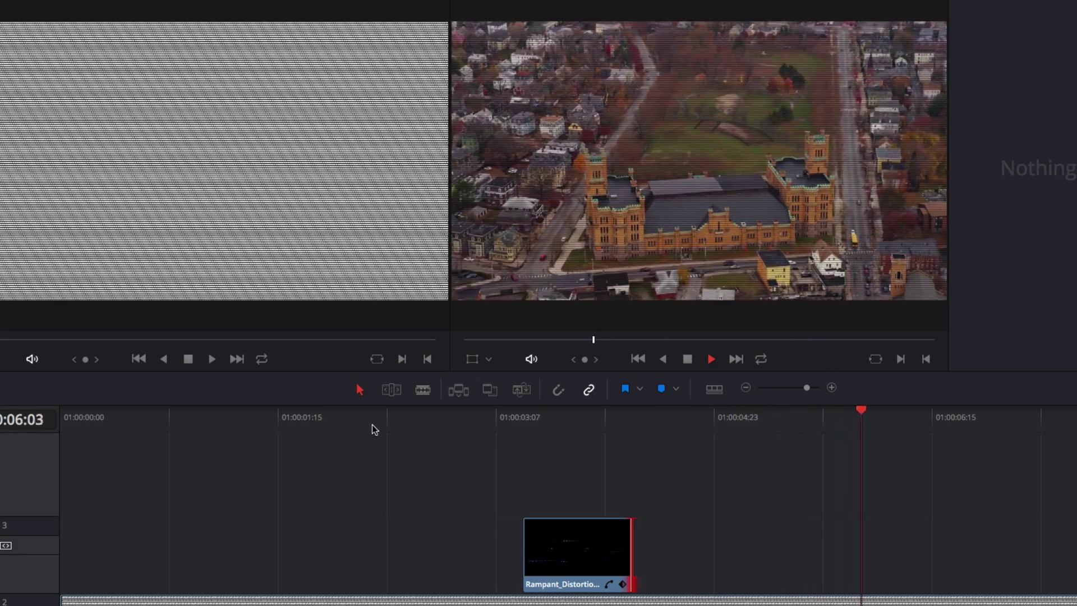
left_click(512, 424)
left_click_drag(519, 423, 384, 442)
key("space")
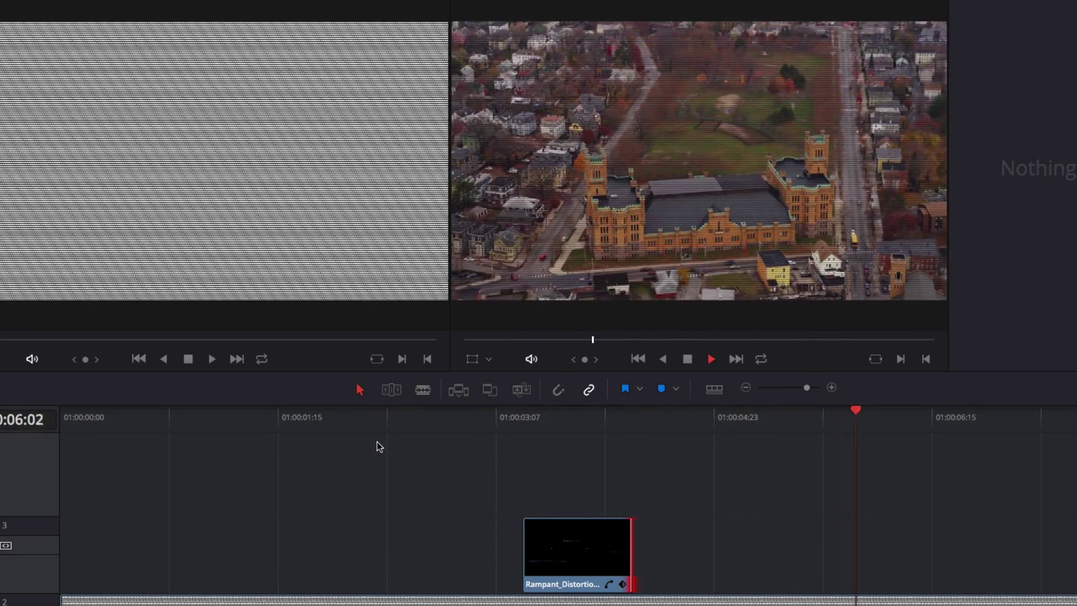
key("space")
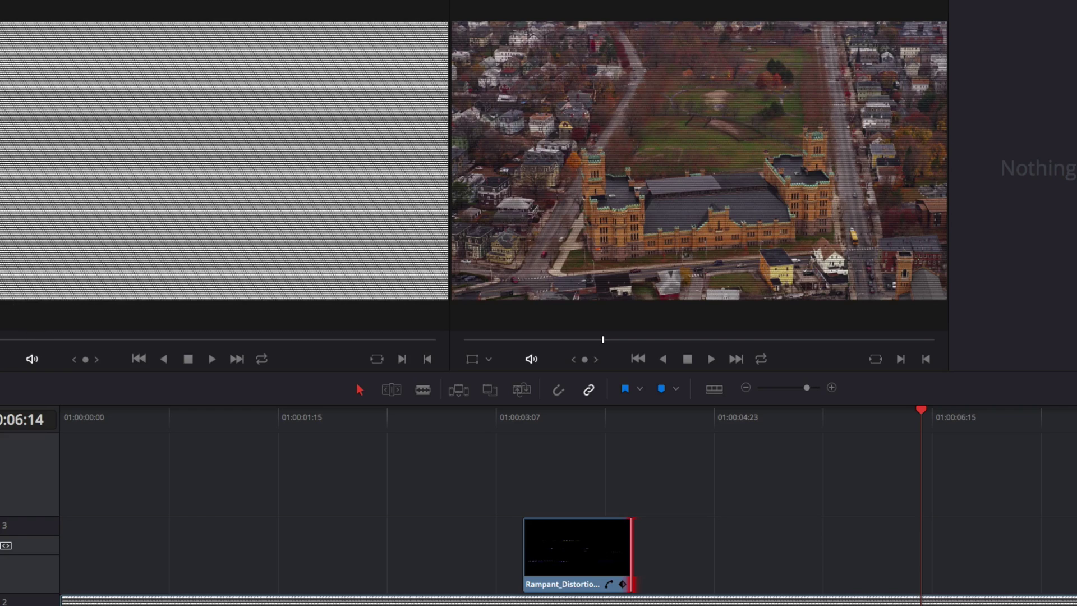
Step: Place Rampant_Distortion_Streams_001 on Video 3 ending at the distortion transition, and paste a copy directly after the transition
left_click_drag(0, 128, 218, 550)
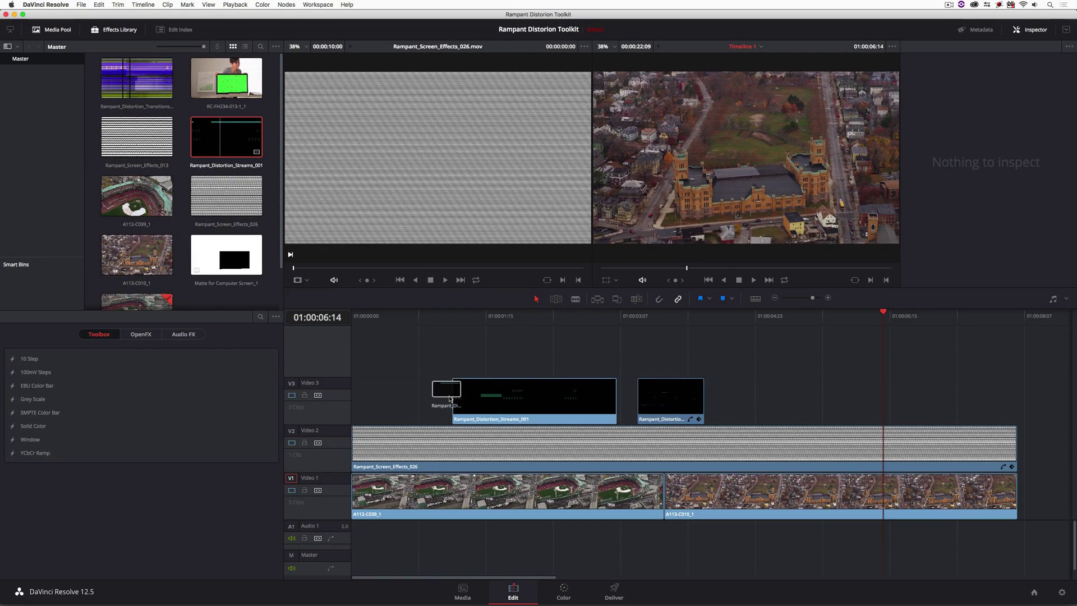
left_click_drag(449, 399, 531, 399)
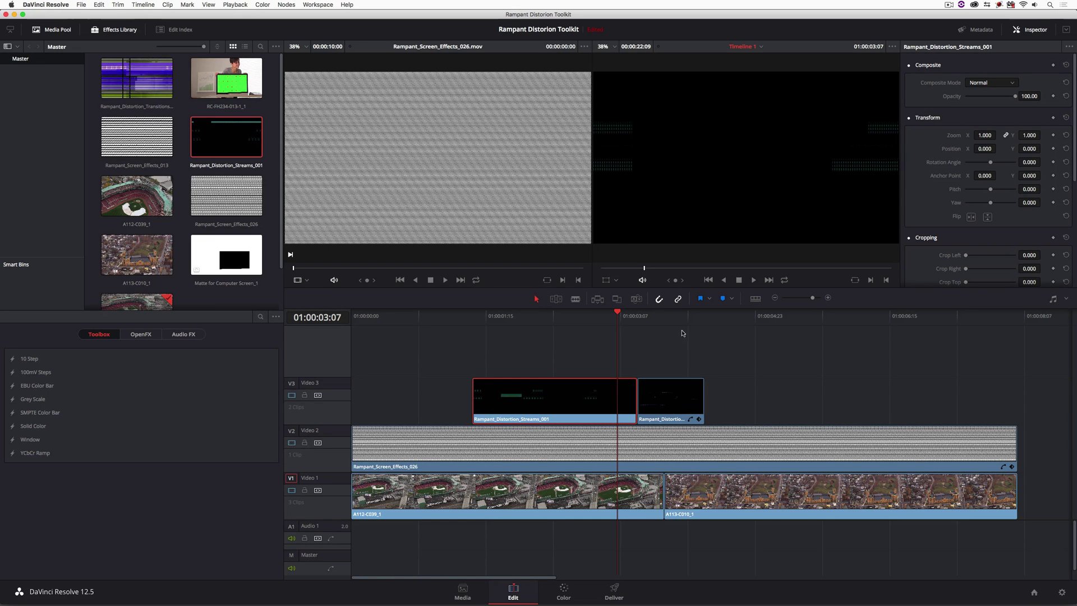
left_click(705, 316)
key("super+v")
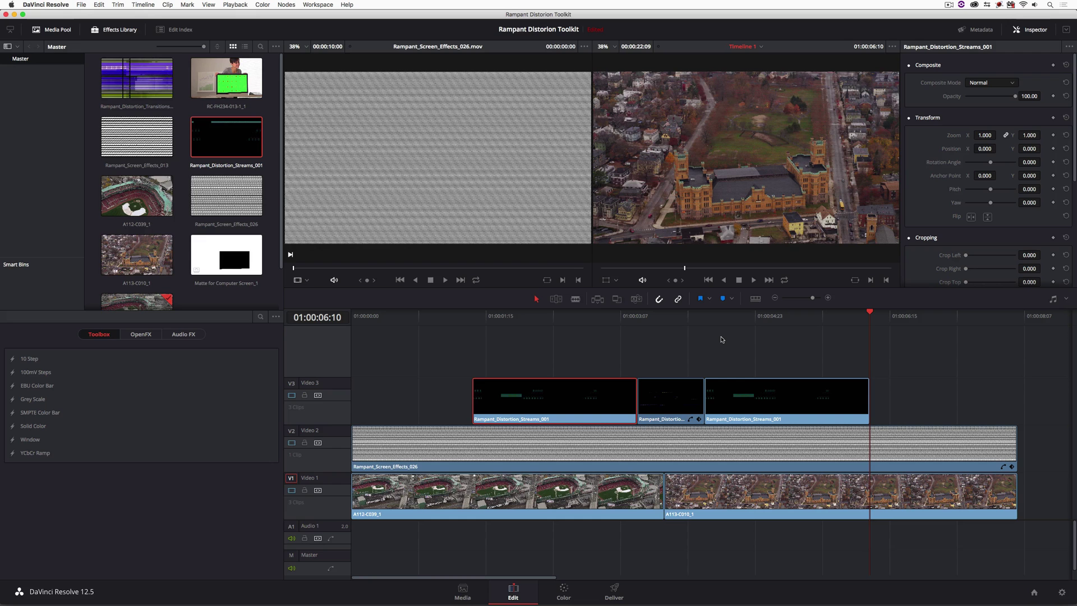
Step: Set the composite mode of both Rampant_Distortion_Streams_001 clips on Video 3 to Add, and play the sequence from the start
left_click_drag(691, 318, 341, 361)
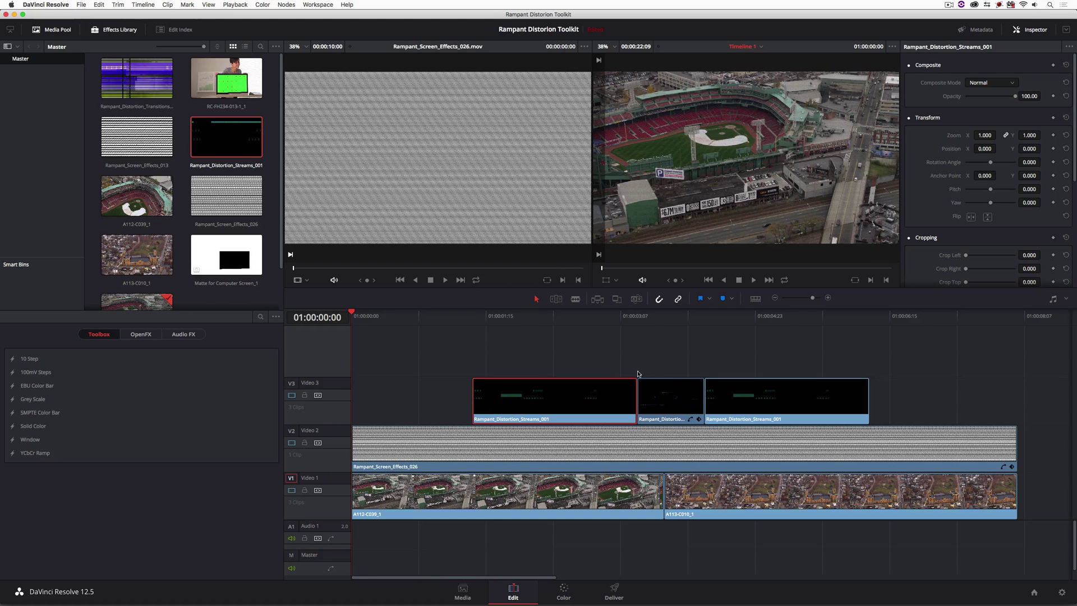
left_click(753, 407, "super")
left_click(989, 83)
left_click(975, 106)
key("space")
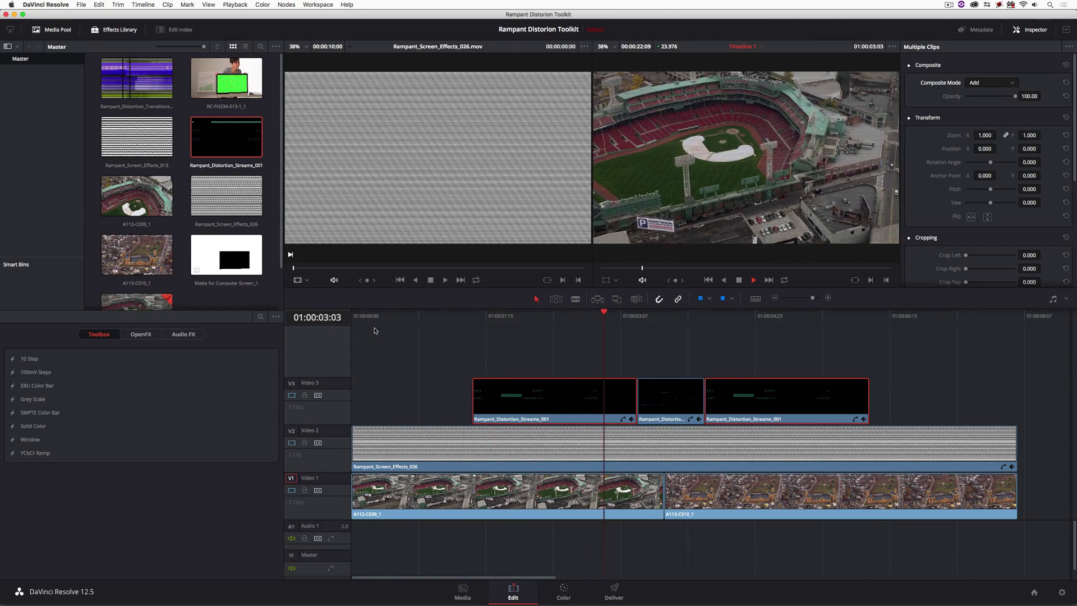
key("space")
Step: Move both distortion stream clips up to Video 4 so they meet at the cut between the aerial clips, and play back the section
left_click(574, 396)
left_click_drag(574, 396, 605, 363)
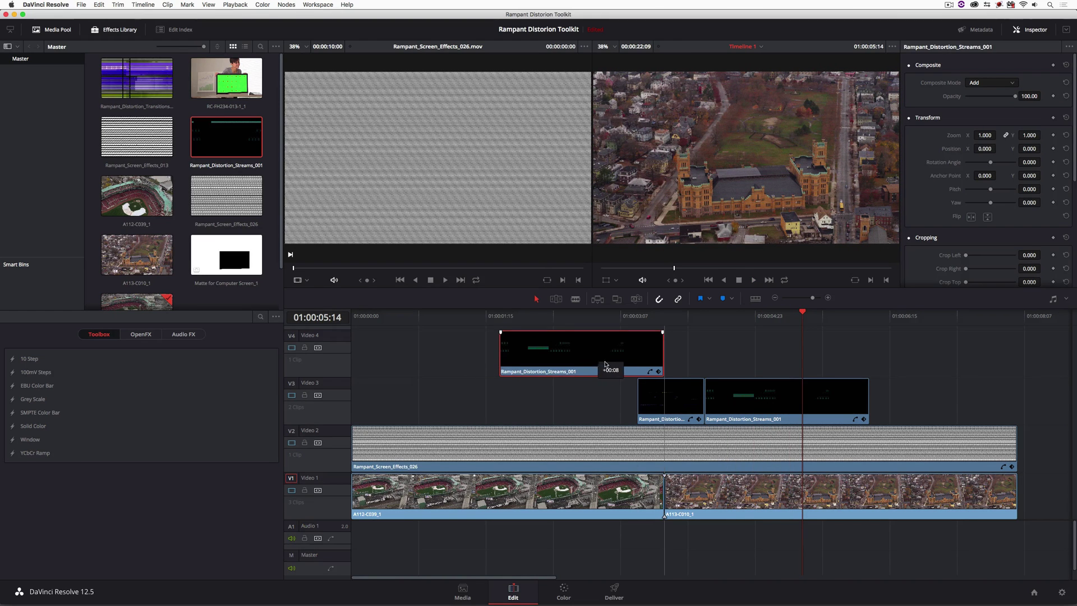
left_click_drag(724, 393, 682, 359)
left_click_drag(657, 317, 479, 317)
key("space")
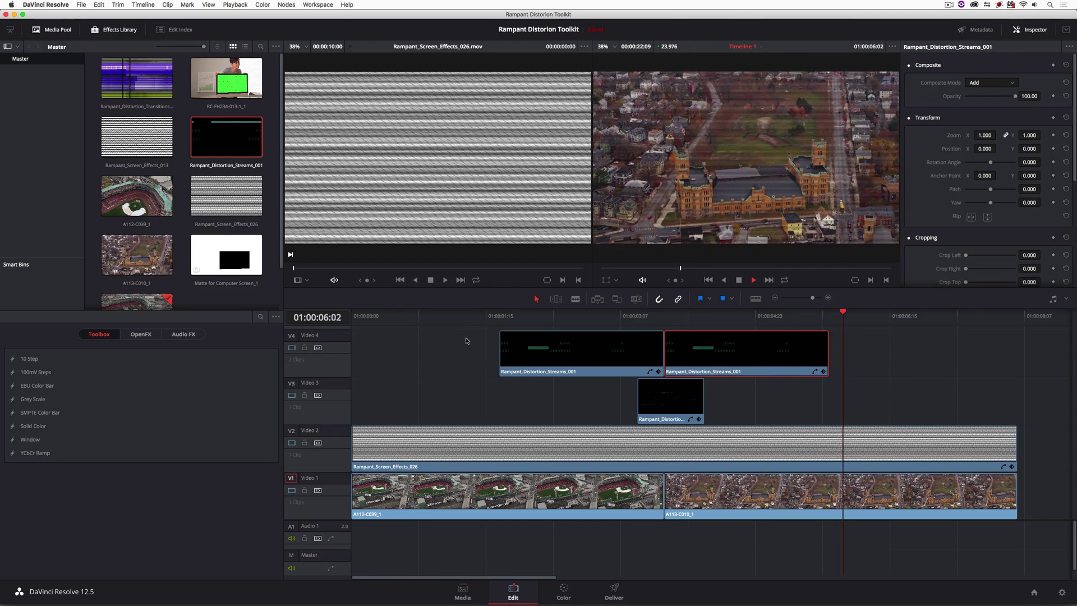
key("space")
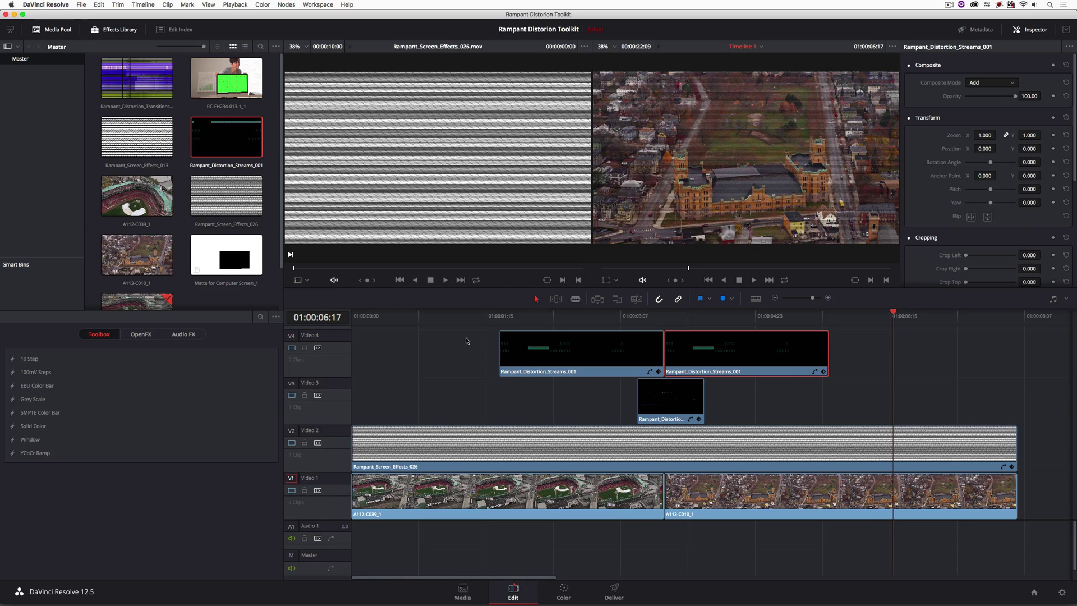
Step: Combine all the clips on Video 1 through Video 4 into a compound clip named Track Element
left_click_drag(1037, 494, 357, 333)
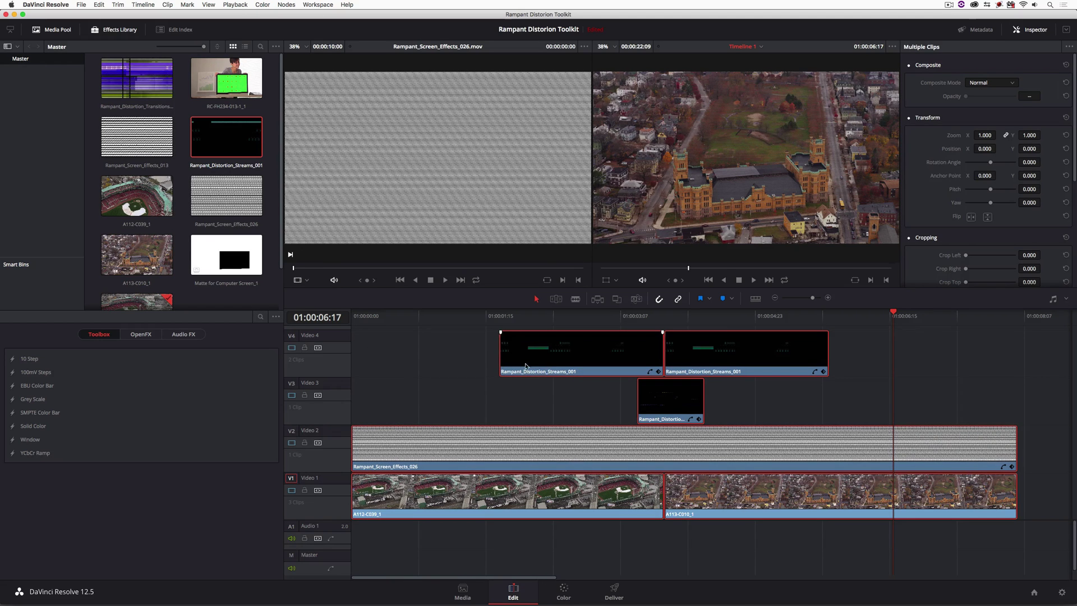
right_click(564, 360)
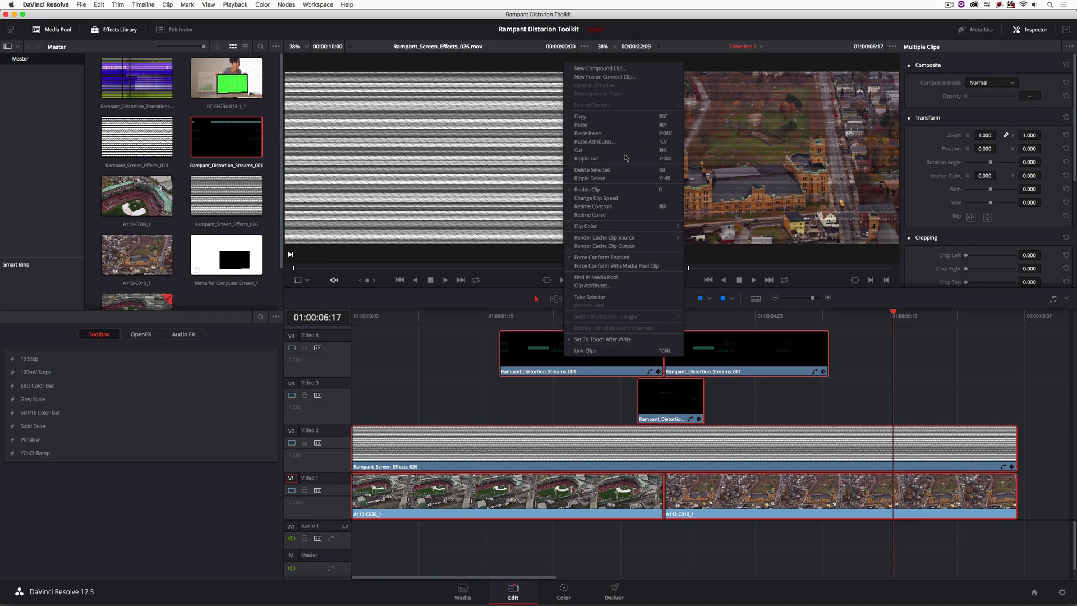
left_click(599, 68)
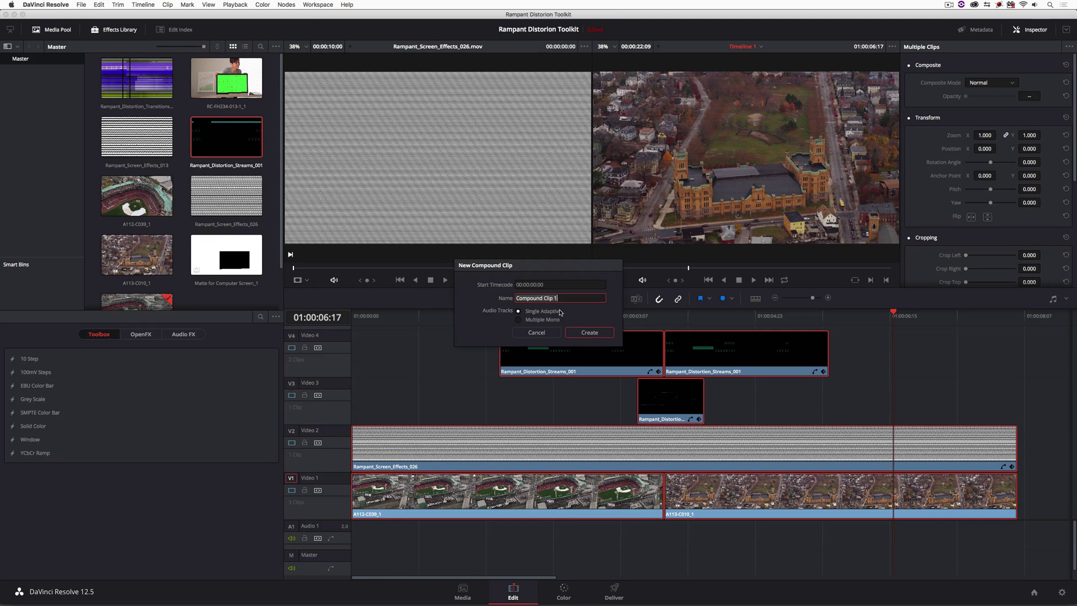
type("Track Eleme")
key("Return")
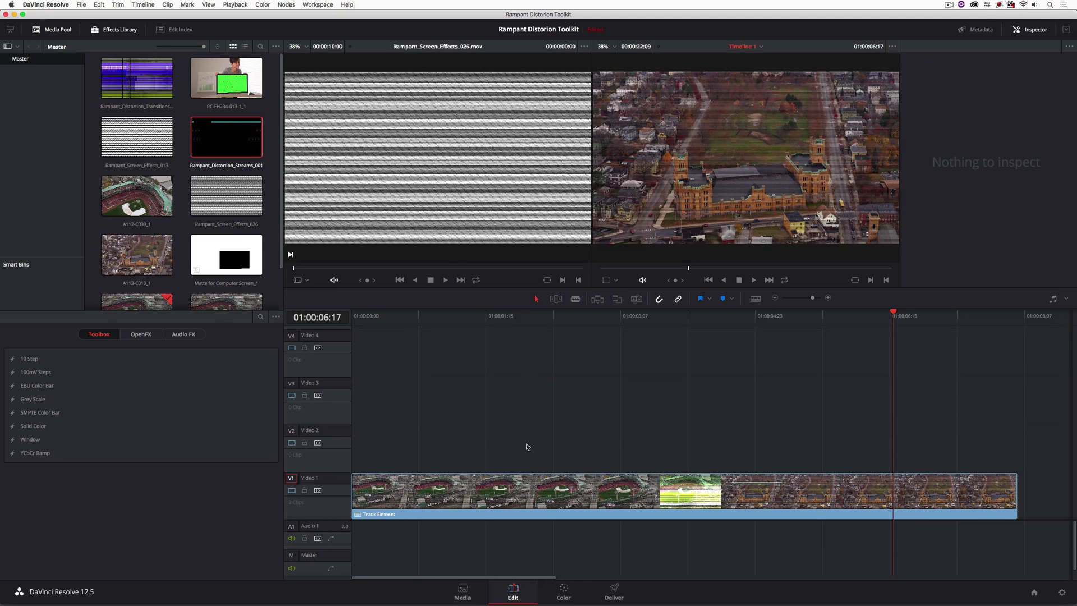
Step: Place the green-screen clip RC-FH234-013-1_1 on Video 2 directly above the Track Element compound clip, and park the playhead at 01:00:03:11
key("super+minus")
key("super+minus")
left_click_drag(732, 499, 446, 448)
left_click(439, 315)
left_click_drag(439, 316, 421, 315)
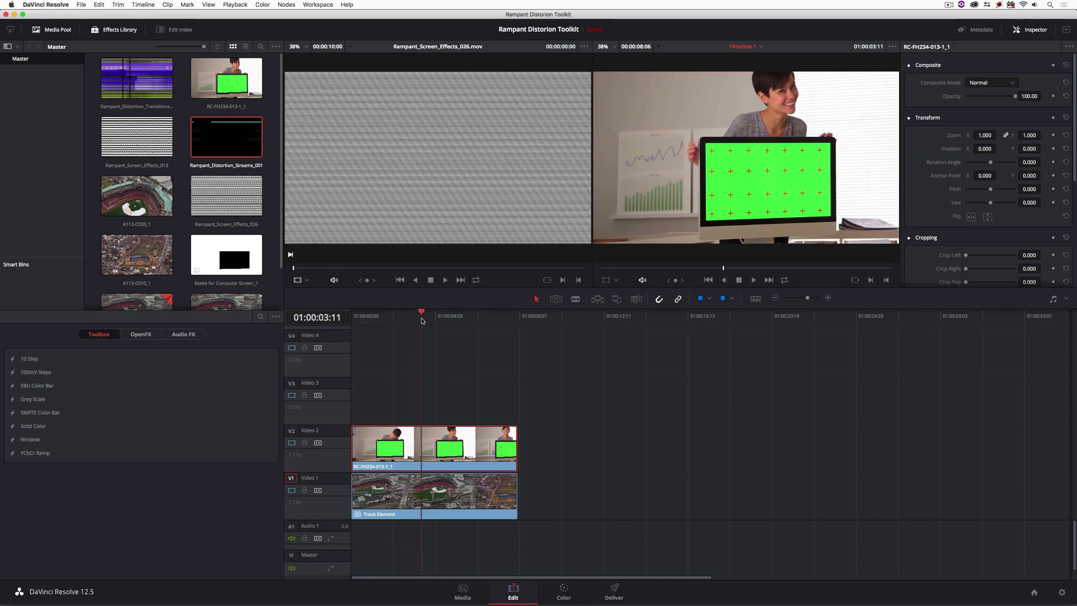
Step: Add the timeline matte Matte for Computer Screen_1.mov to node 01 of the green-screen clip in the Color page
left_click(564, 592)
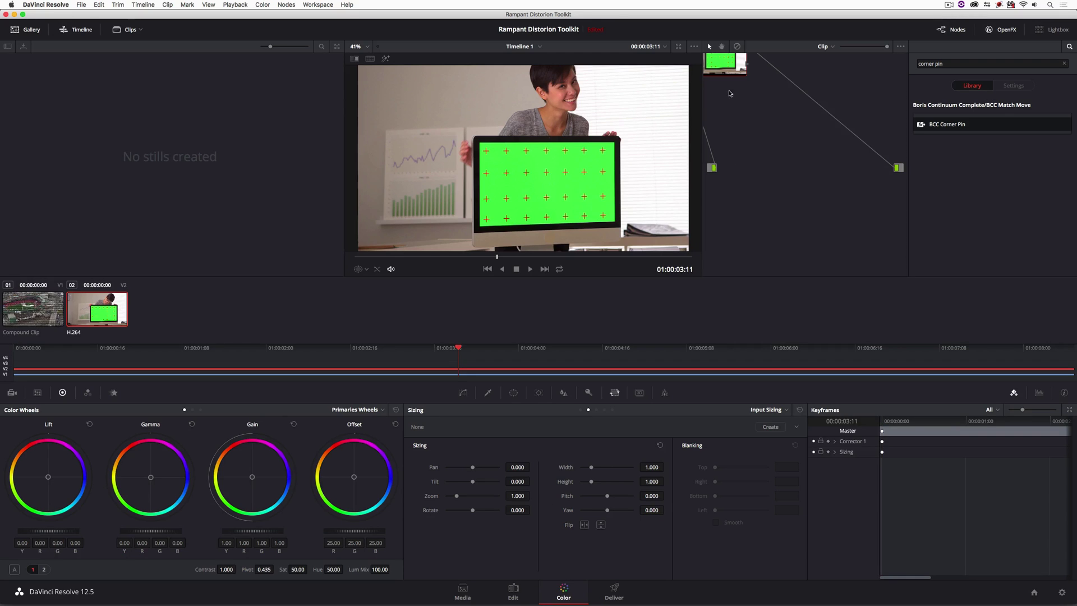
left_click_drag(819, 123, 824, 140)
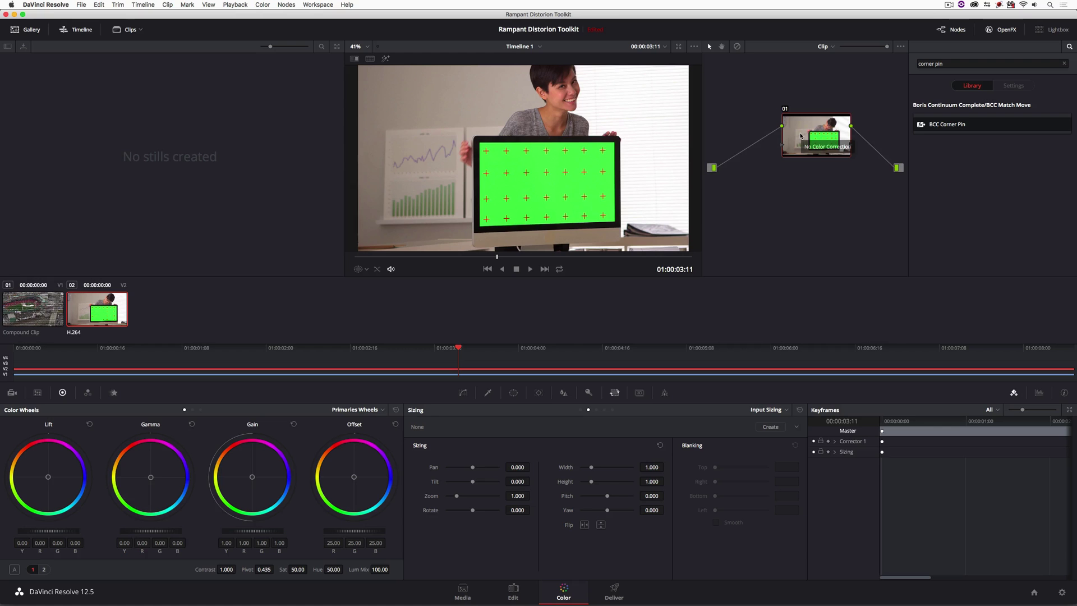
right_click(800, 135)
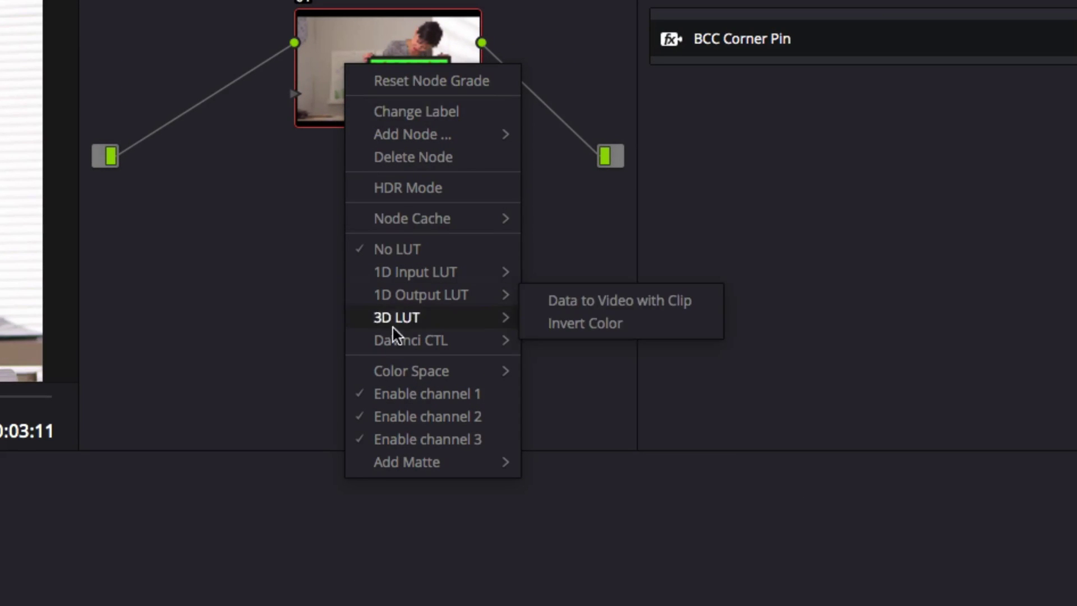
mouse_move(413, 467)
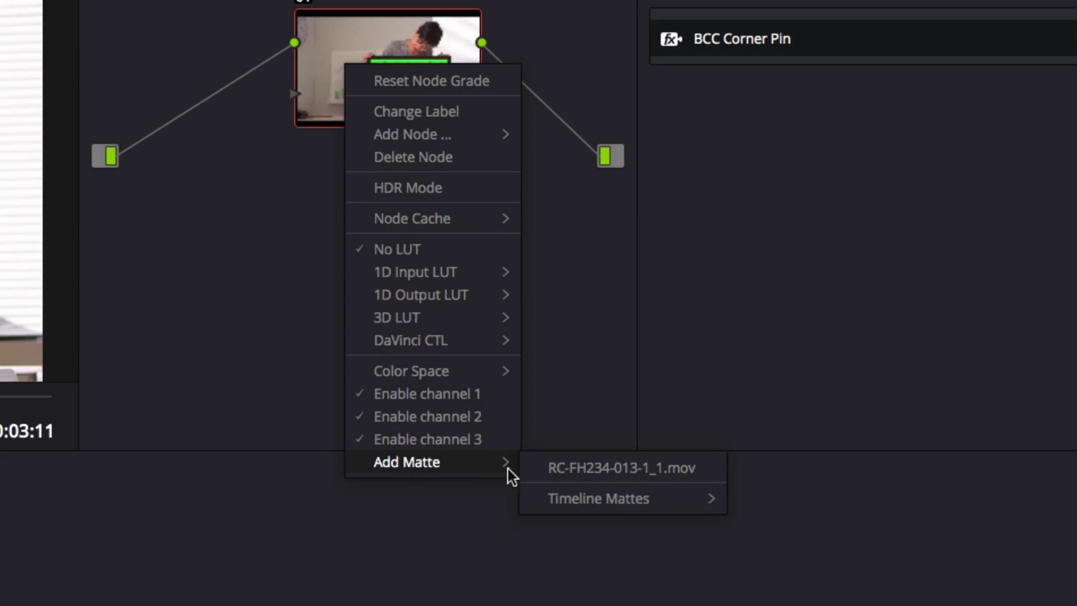
mouse_move(580, 504)
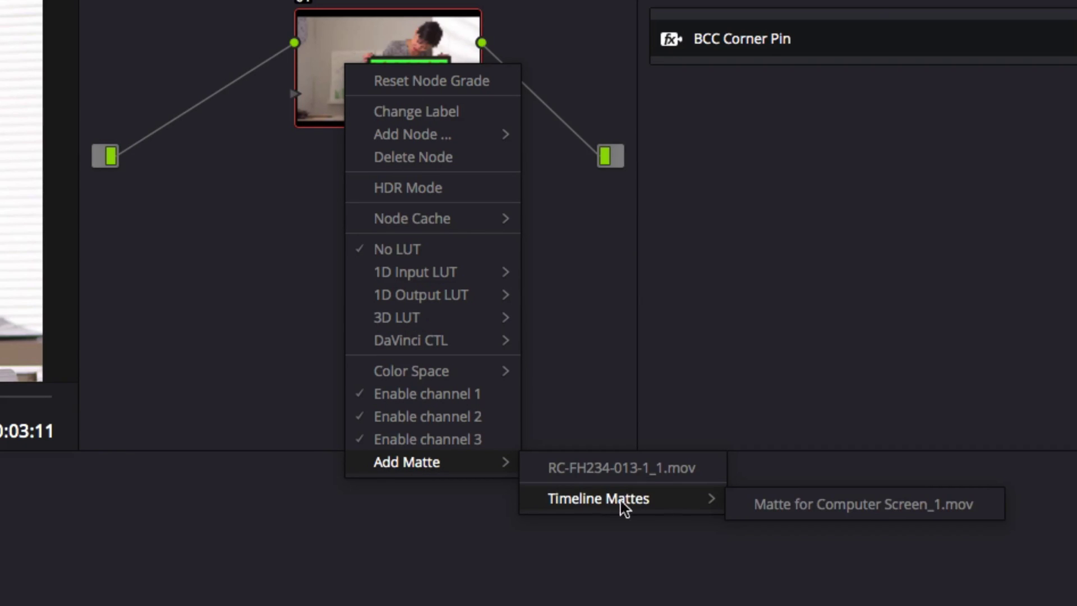
left_click(841, 506)
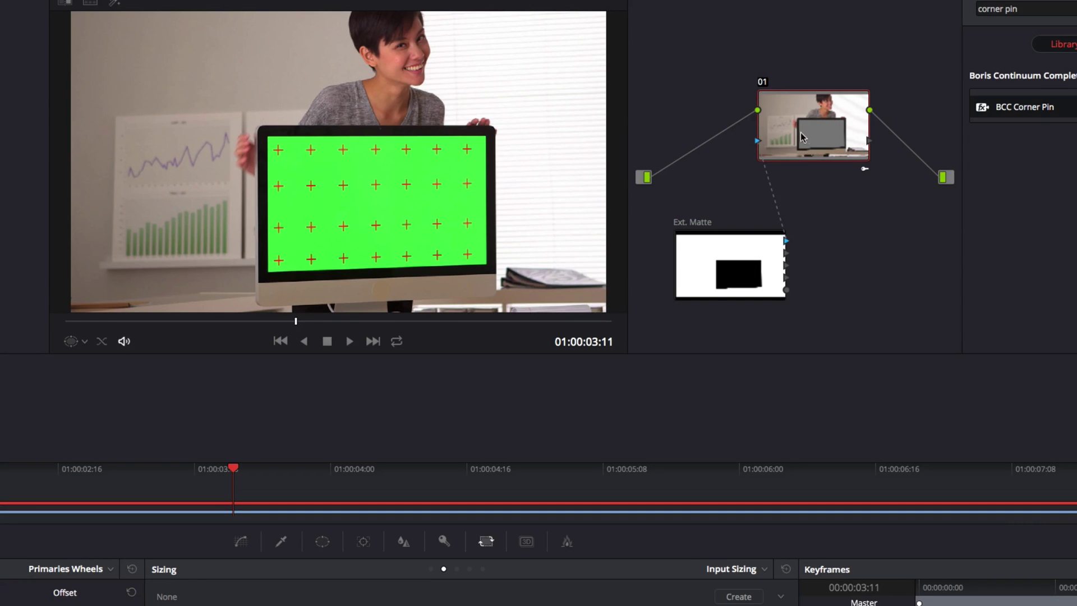
Step: Add an alpha output to the green-screen clip's node graph, connect node 01's key output to it, and scrub through the composite
left_click_drag(314, 324, 356, 324)
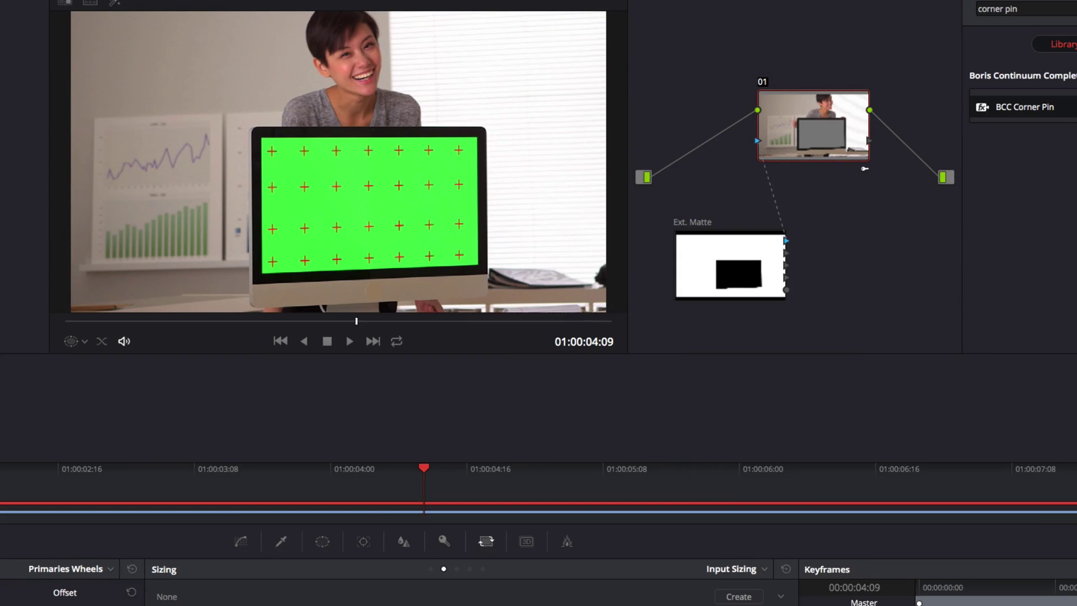
key("shift+4")
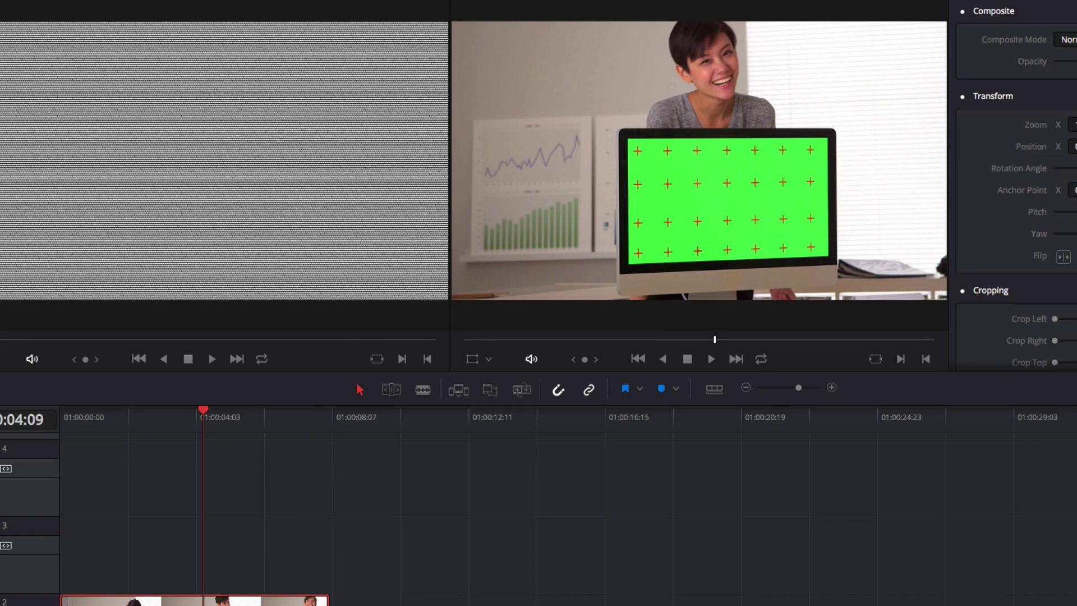
key("shift+6")
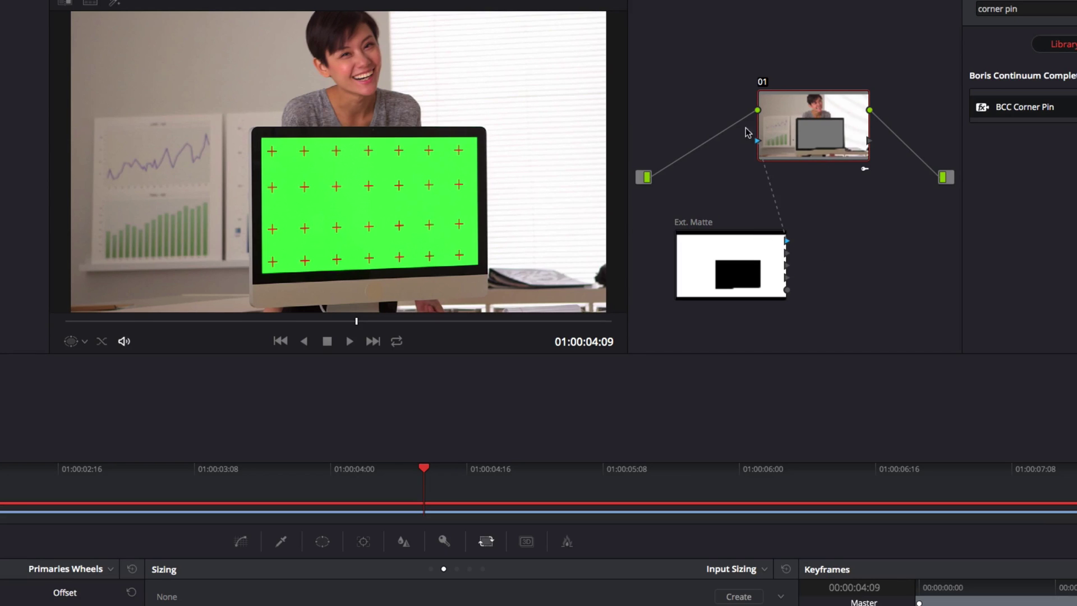
right_click(838, 215)
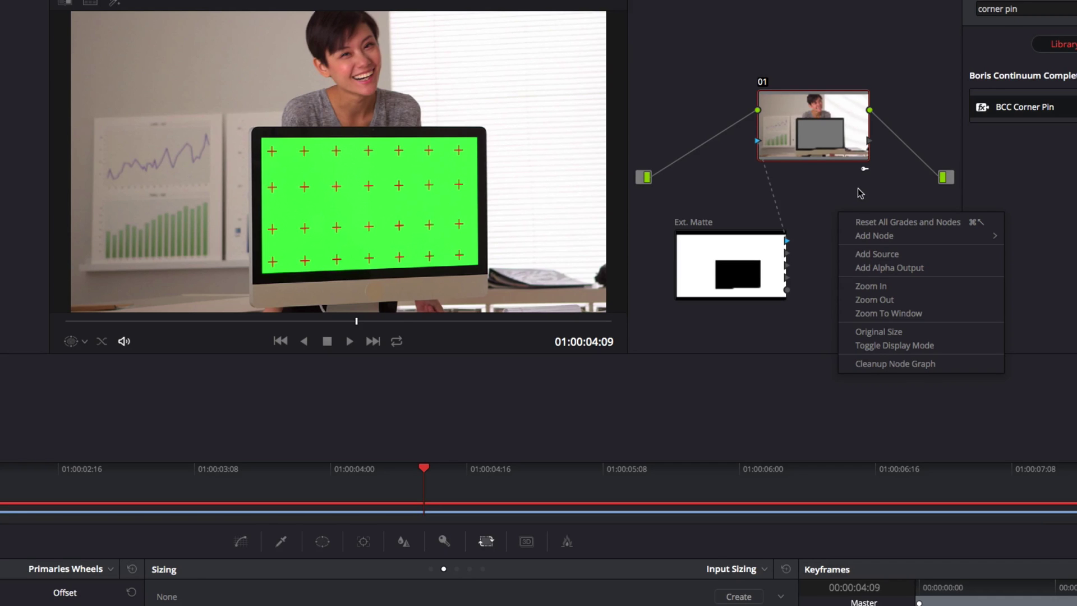
left_click(873, 268)
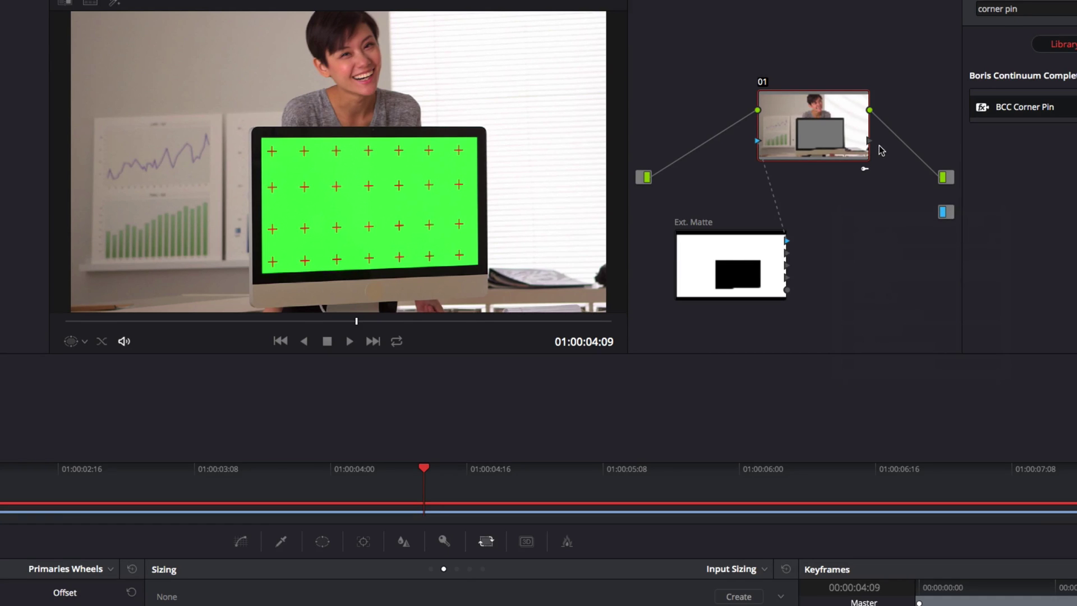
left_click_drag(869, 140, 943, 214)
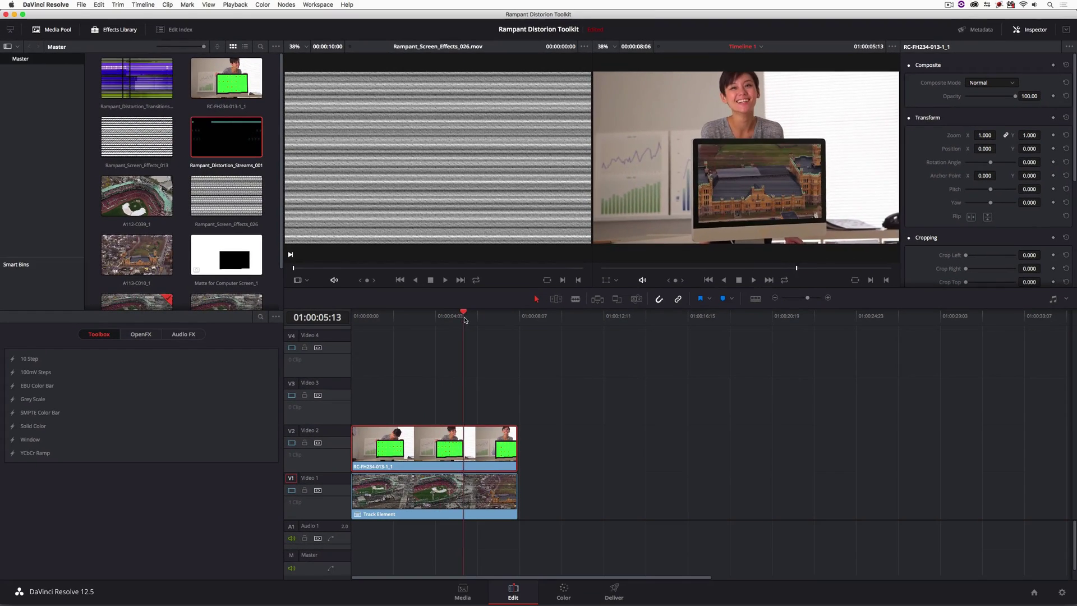
left_click_drag(482, 320, 428, 343)
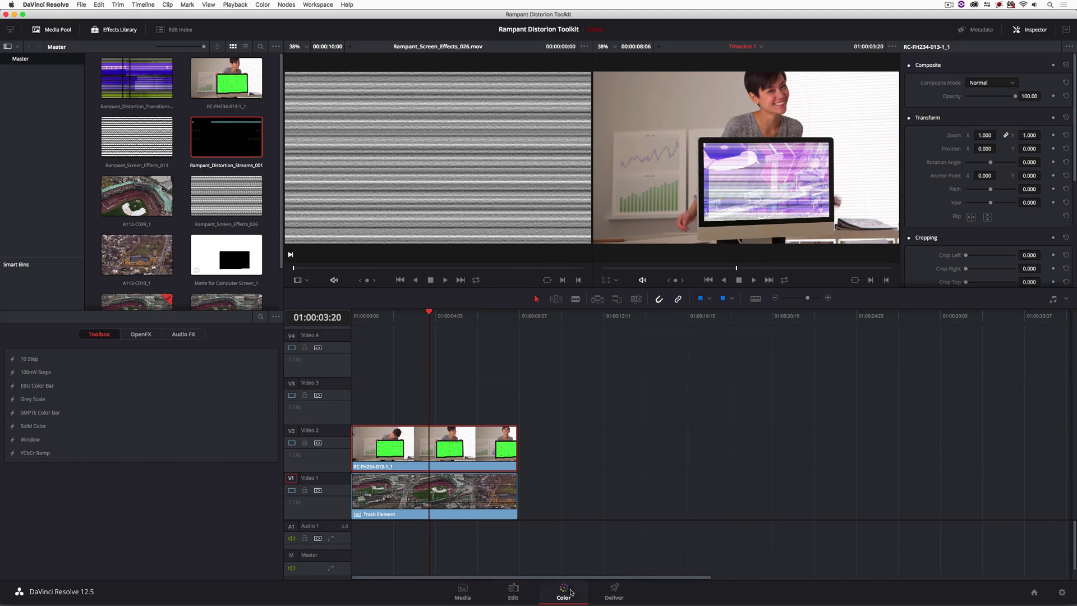
Step: Apply BCC Corner Pin to node 01 of the Track Element compound clip, and scrub the edit to check the screen image
left_click(564, 592)
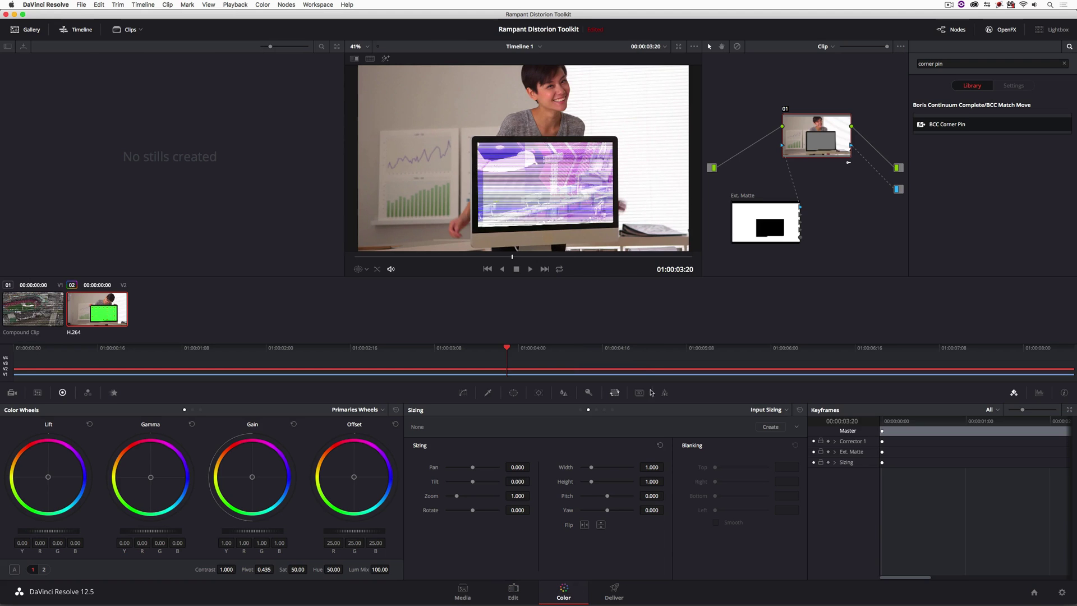
left_click(551, 376)
left_click_drag(724, 63, 786, 119)
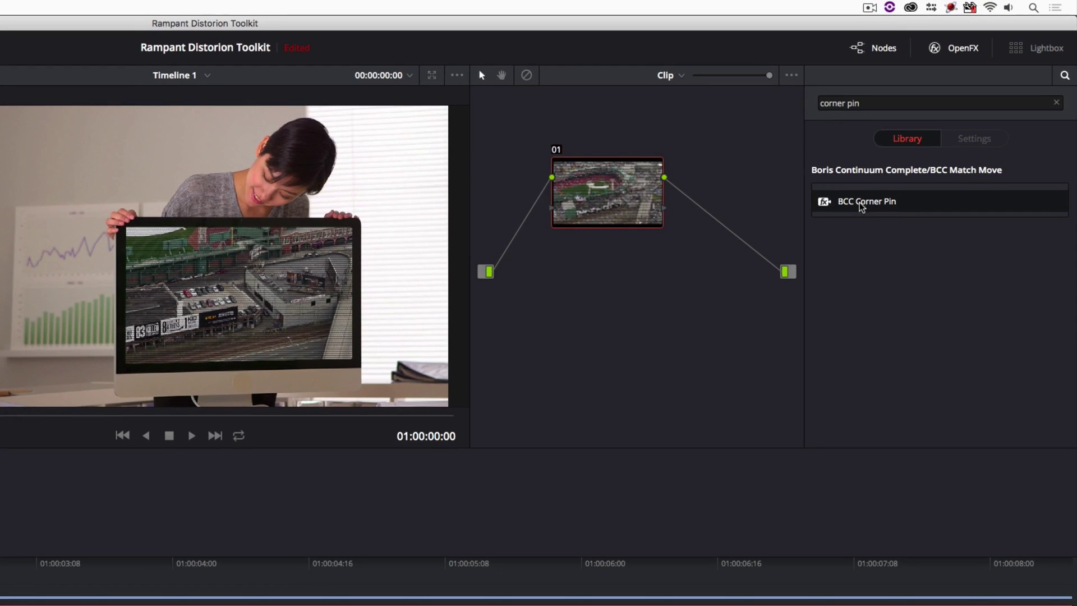
left_click_drag(862, 206, 617, 208)
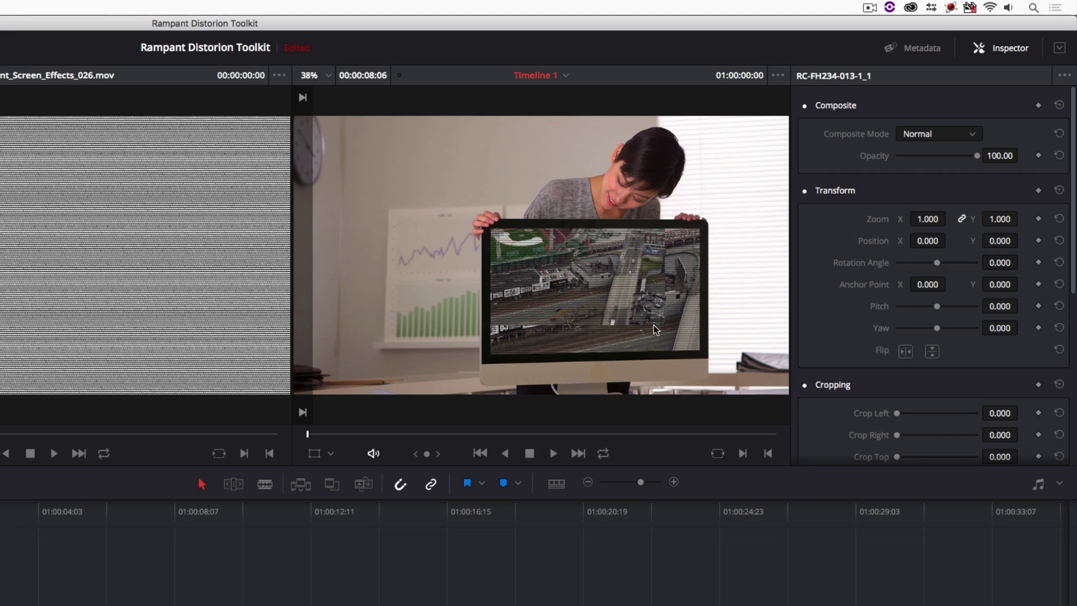
left_click(31, 523)
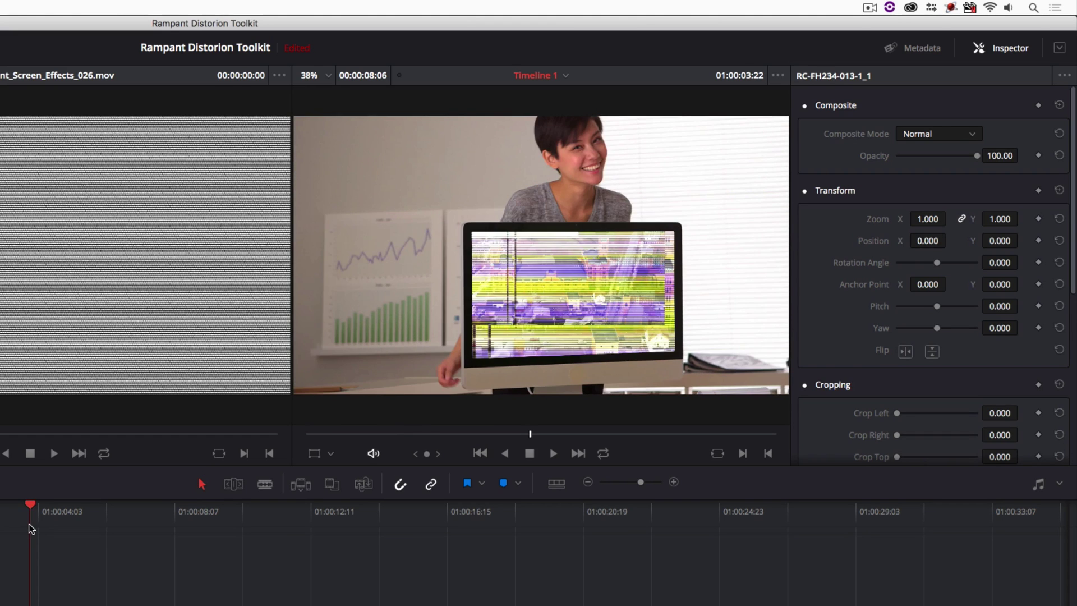
left_click_drag(48, 523, 108, 523)
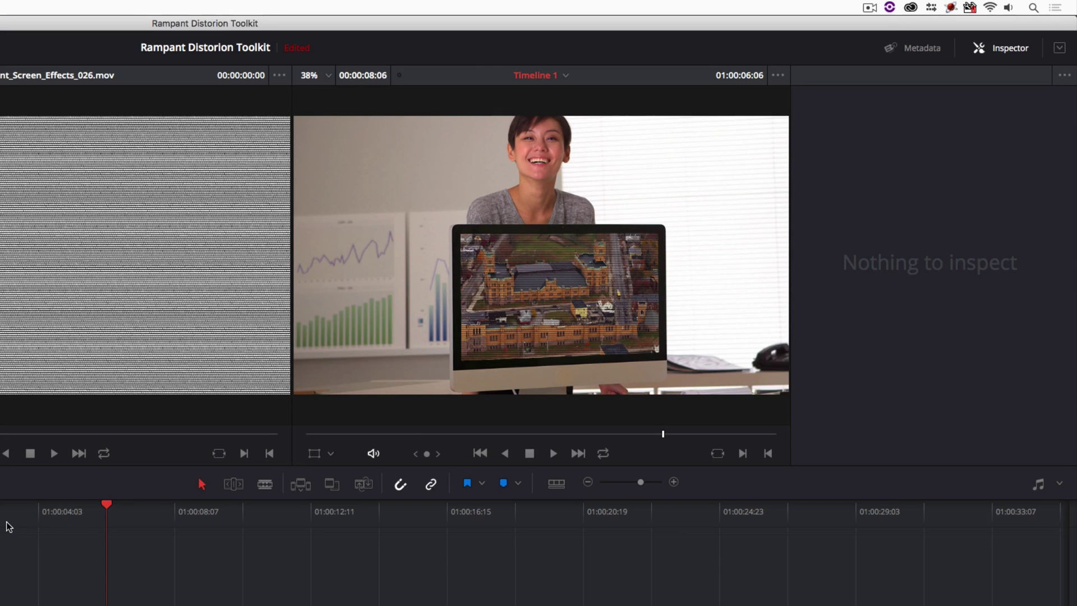
left_click(7, 523)
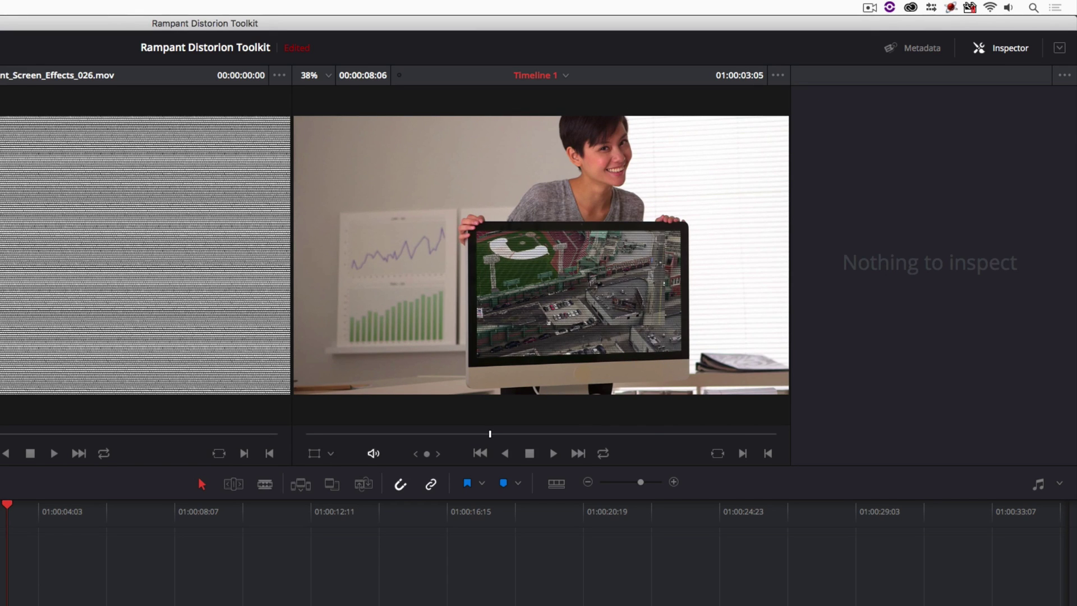
Step: Load Mocha Track.txt from the Desktop as the tracker data in BCC Corner Pin's Motion Tracker settings
key("shift+6")
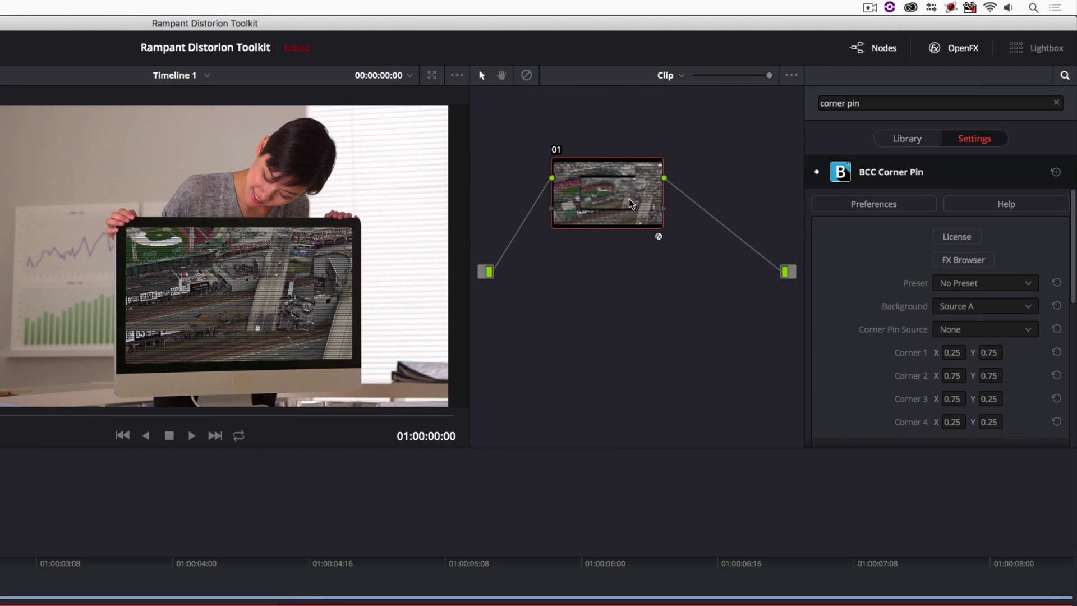
left_click_drag(631, 203, 638, 253)
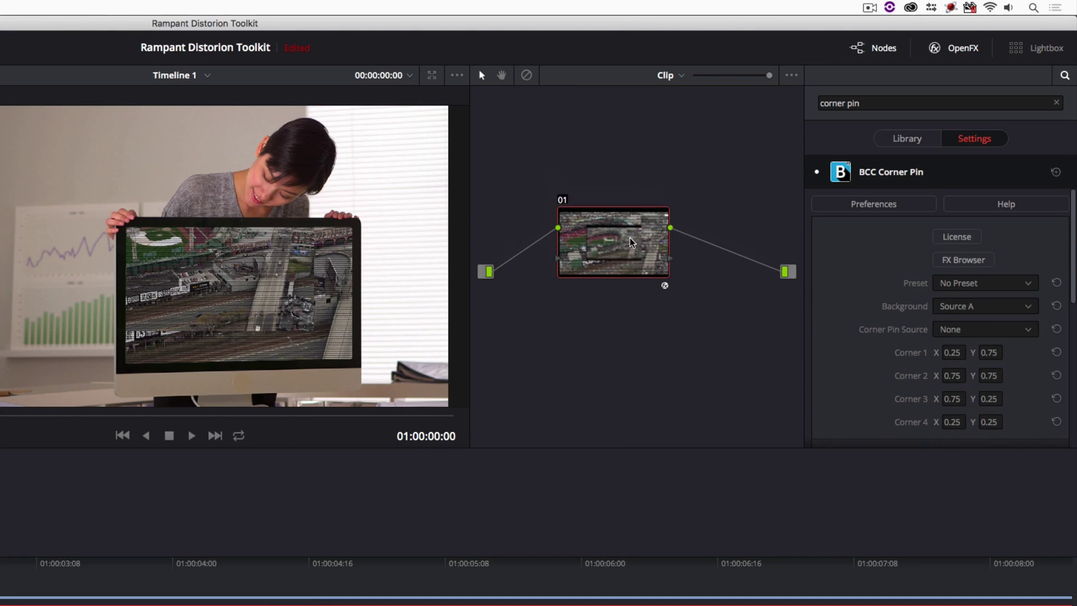
left_click_drag(1072, 238, 1074, 386)
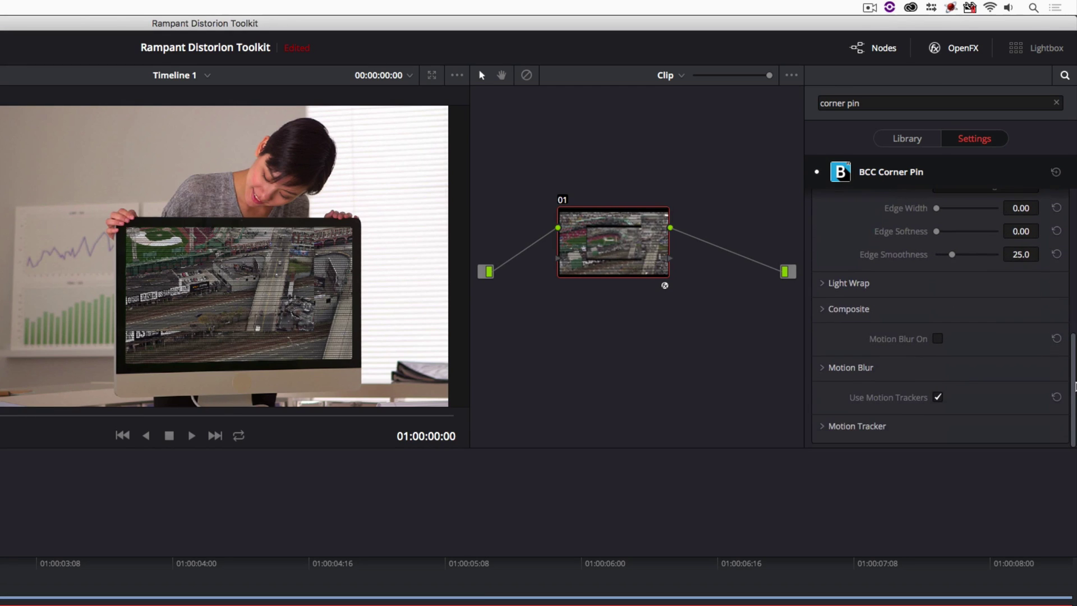
left_click(826, 425)
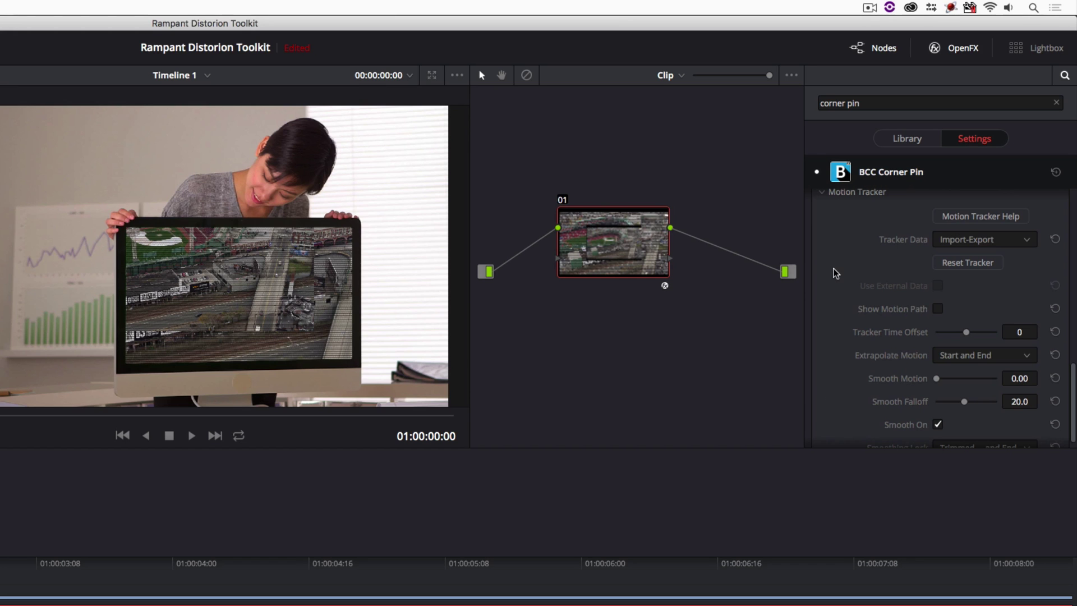
left_click(968, 244)
left_click(952, 275)
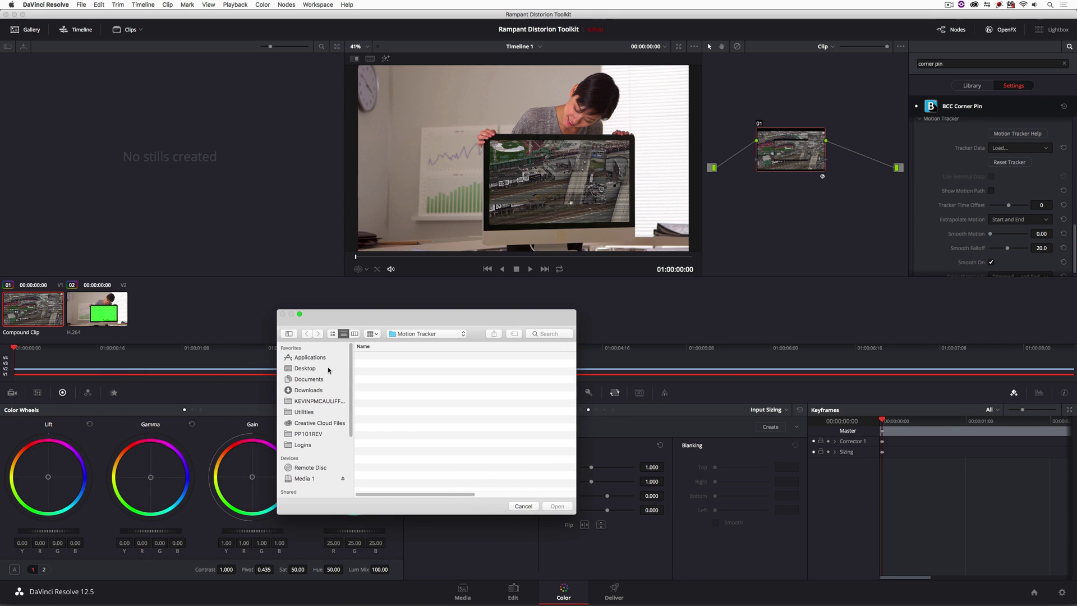
left_click(341, 369)
left_click(392, 373)
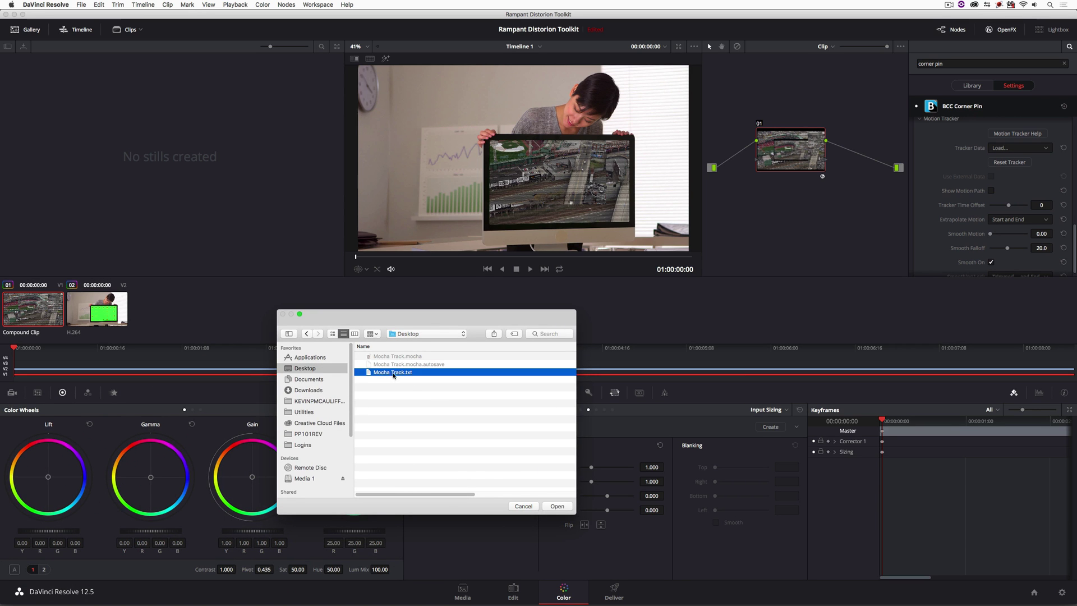
left_click(554, 505)
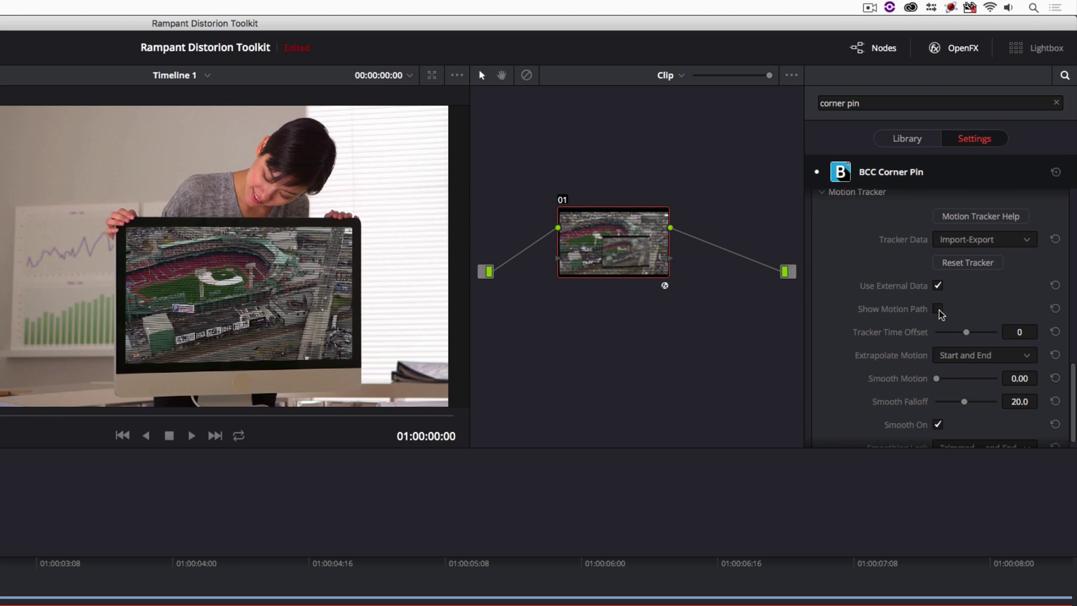
Step: Play the whole edit to check the tracked screen replacement, and step back to the last visible frame
key("shift+4")
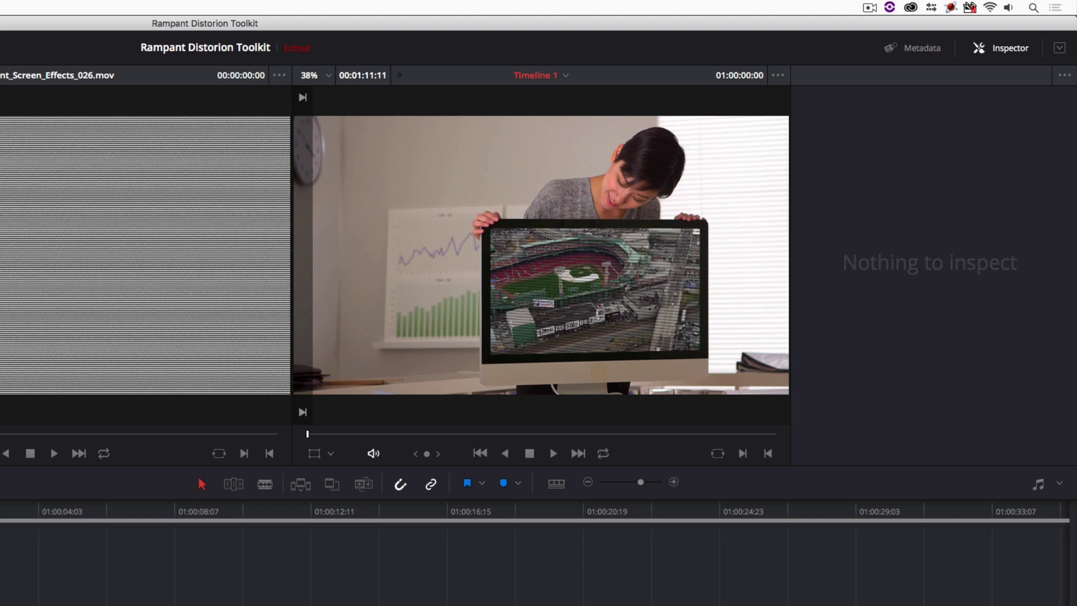
key("space")
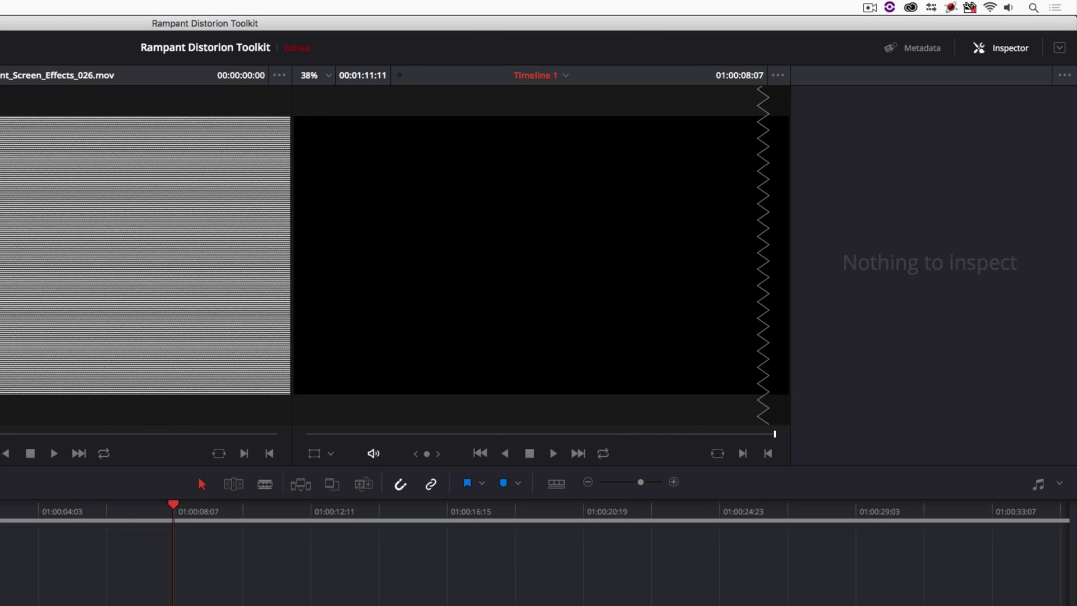
key("space")
key("Left")
key("Left")
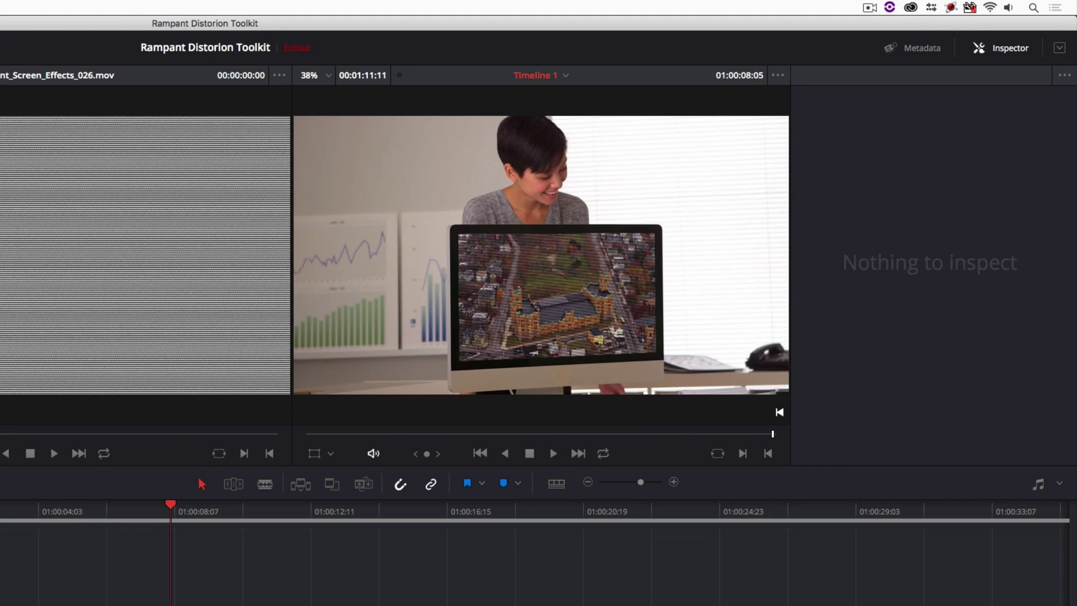